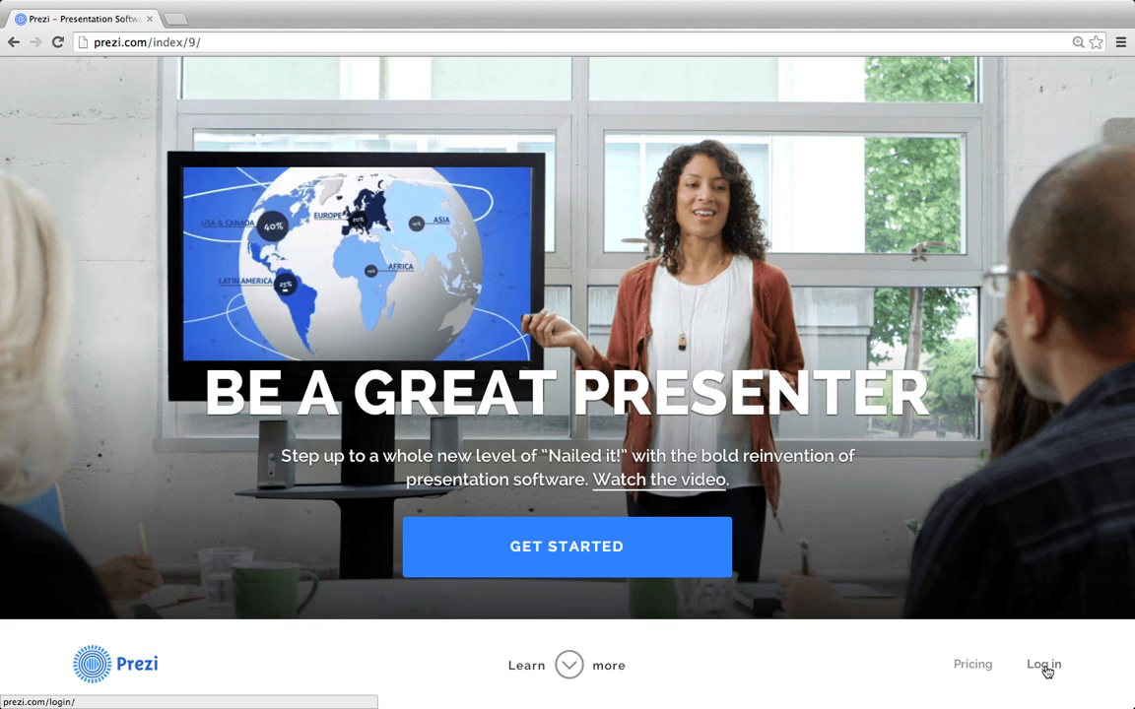
Step: Log in to Prezi and create a new blank prezi without a template
left_click(1044, 666)
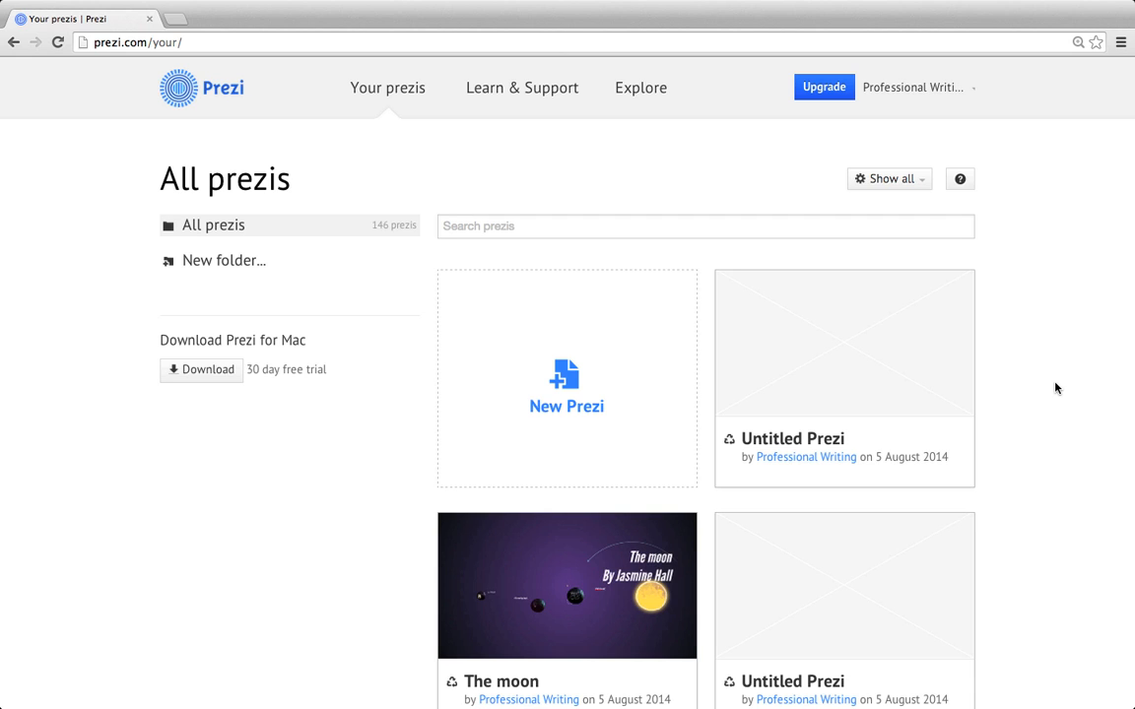
left_click(595, 417)
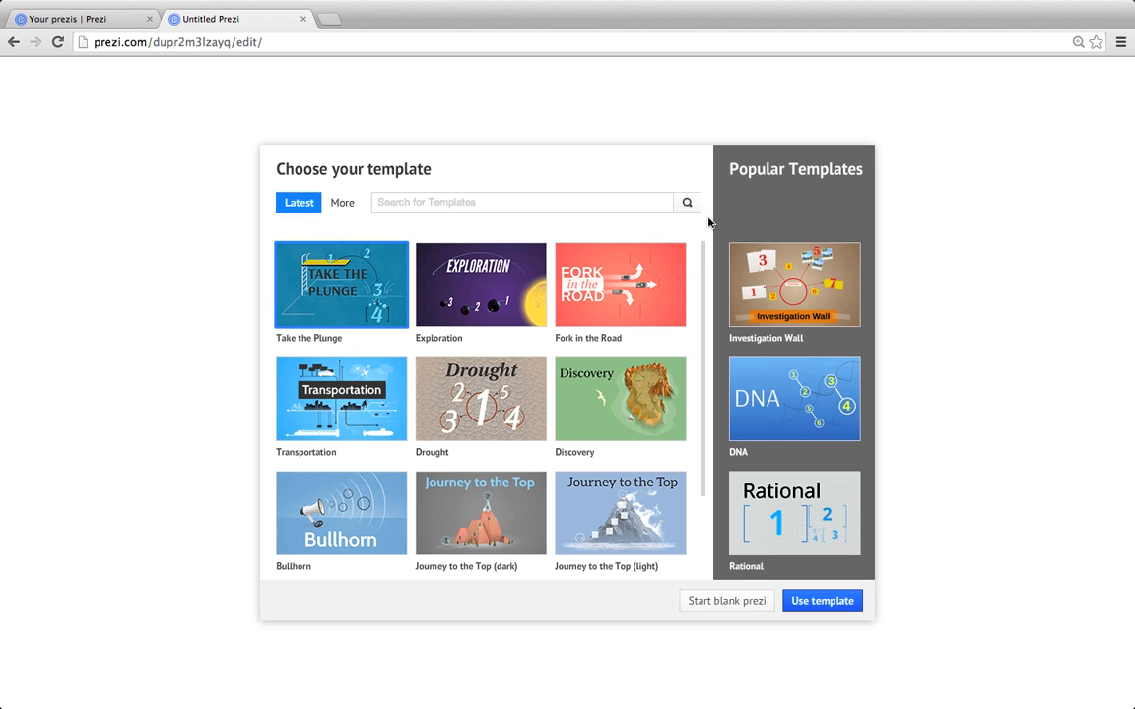
left_click(735, 601)
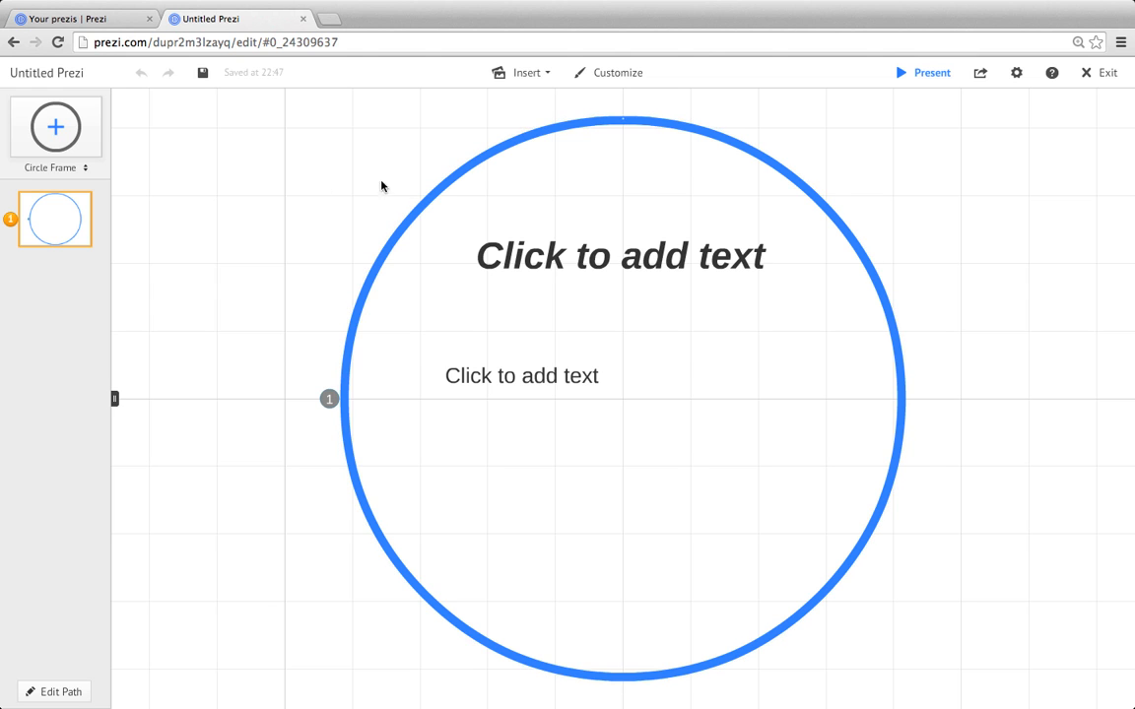
Step: Try the Bracket, Rectangle and Invisible styles in turn on the circle frame
left_click(410, 227)
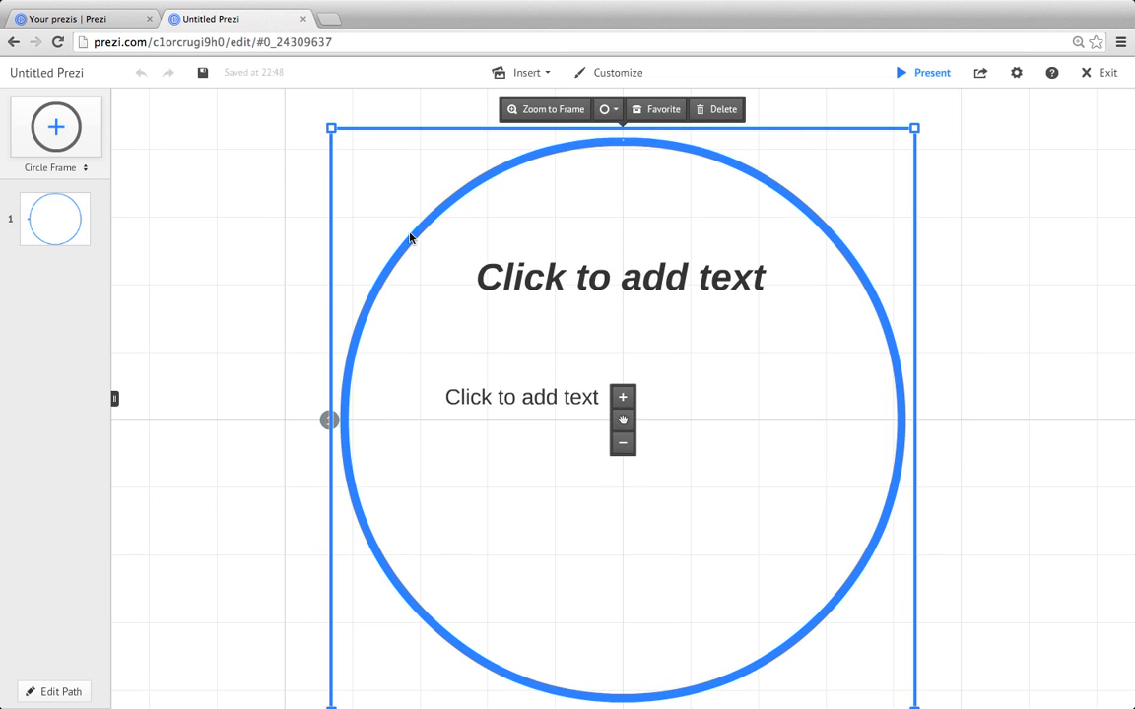
left_click(618, 114)
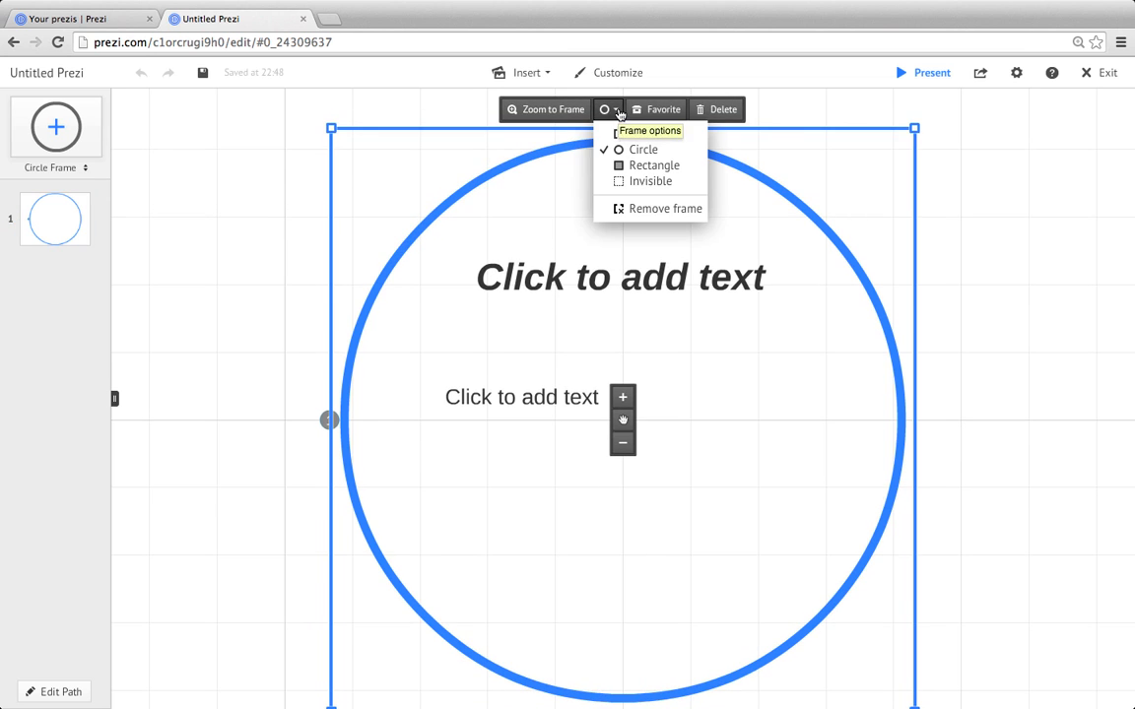
left_click(613, 134)
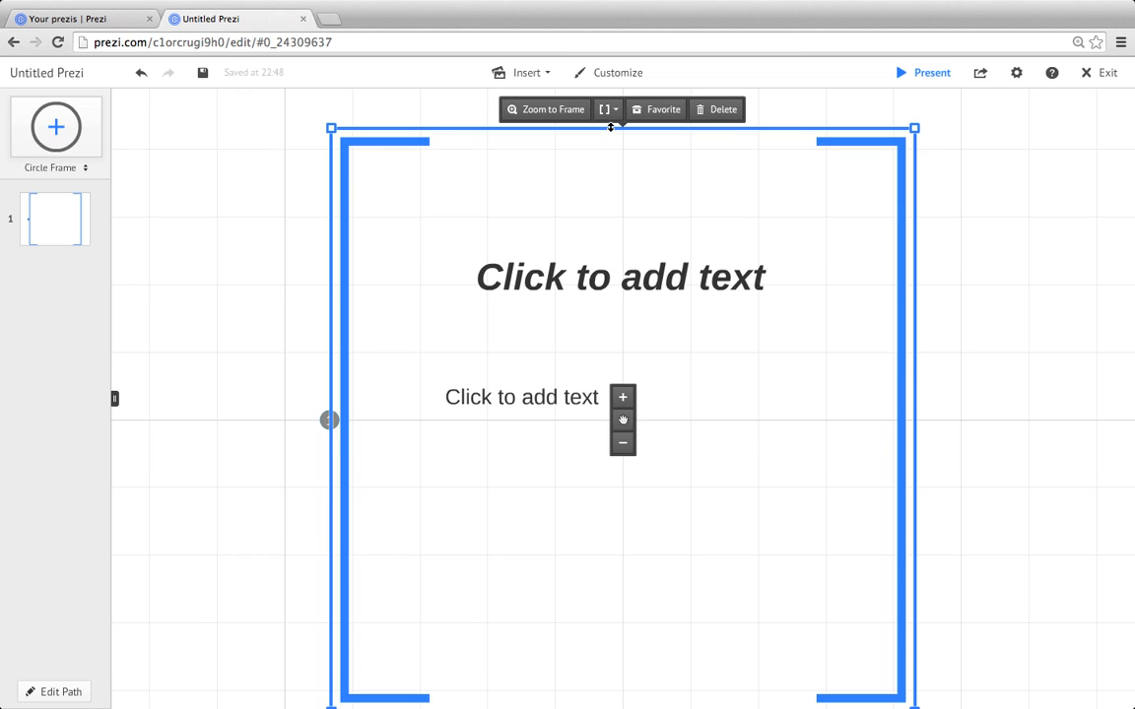
left_click(608, 109)
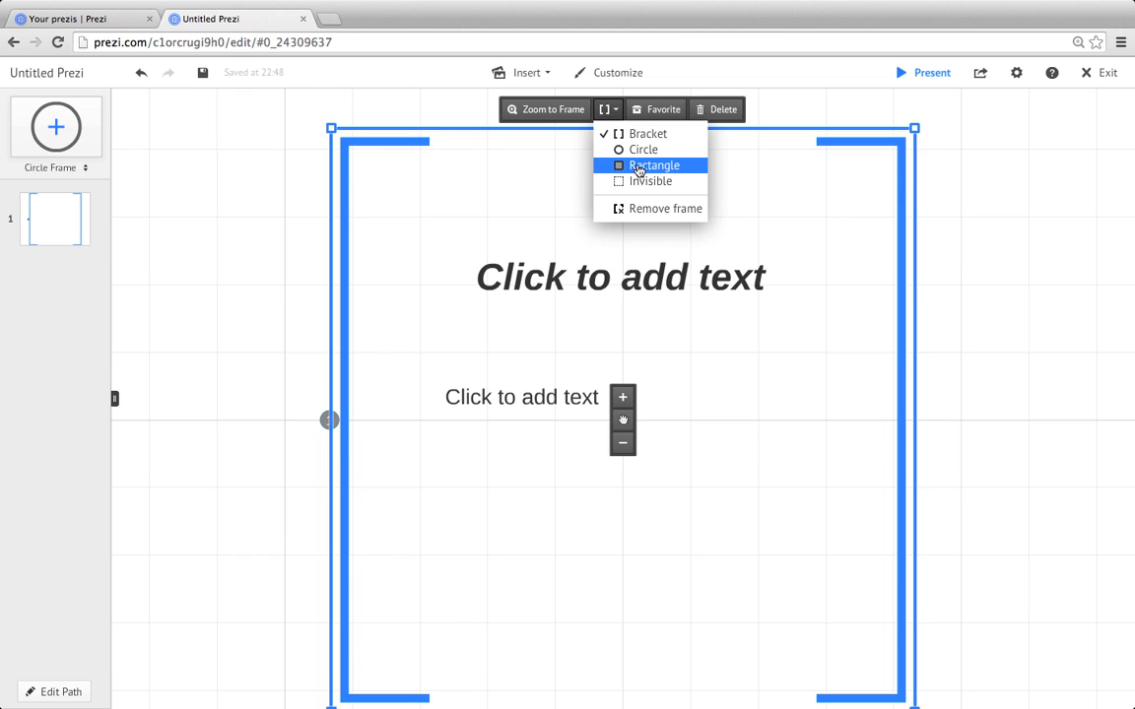
left_click(637, 165)
left_click(618, 114)
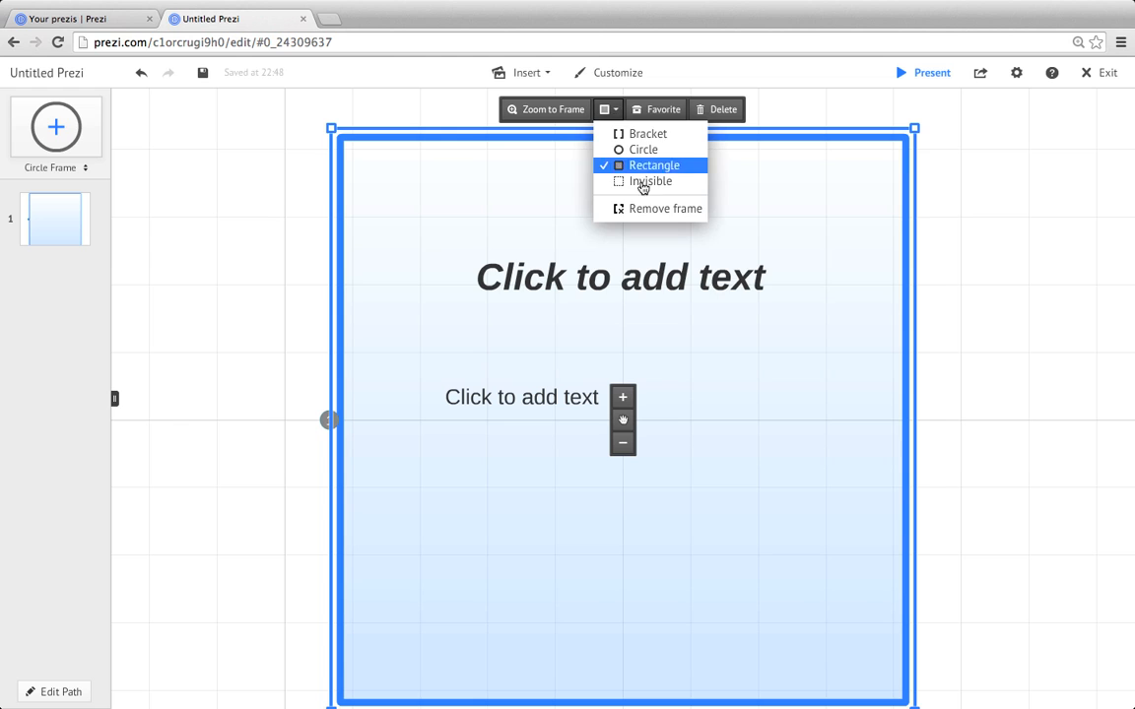
left_click(639, 184)
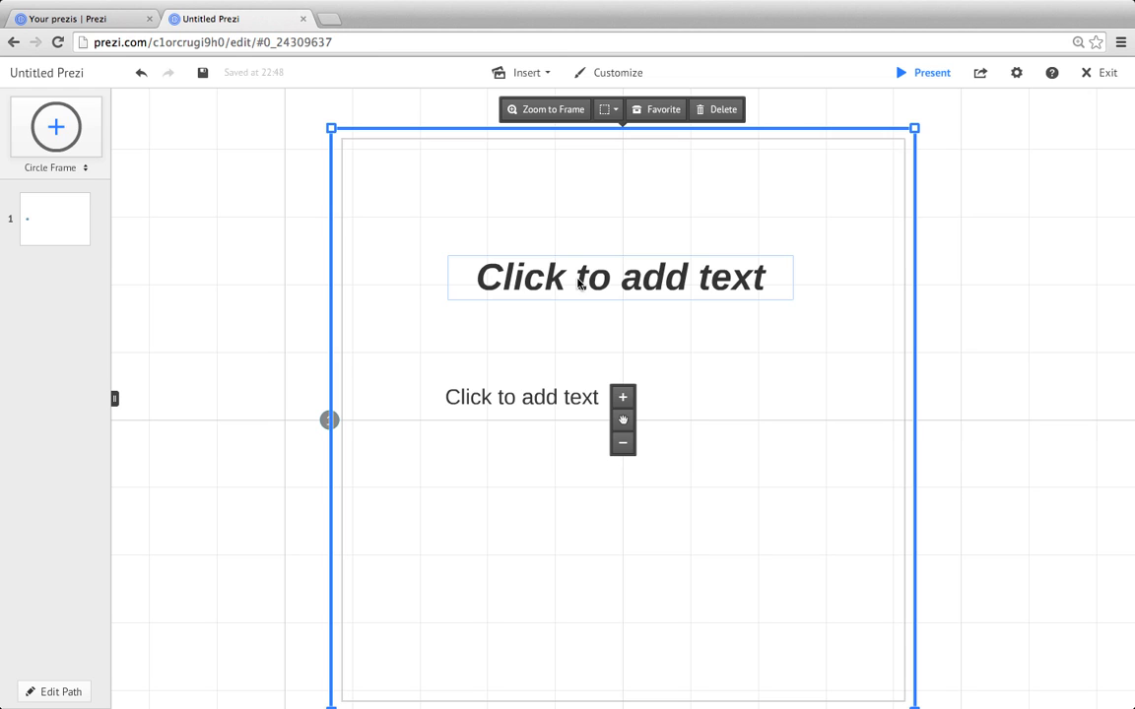
left_click(844, 260)
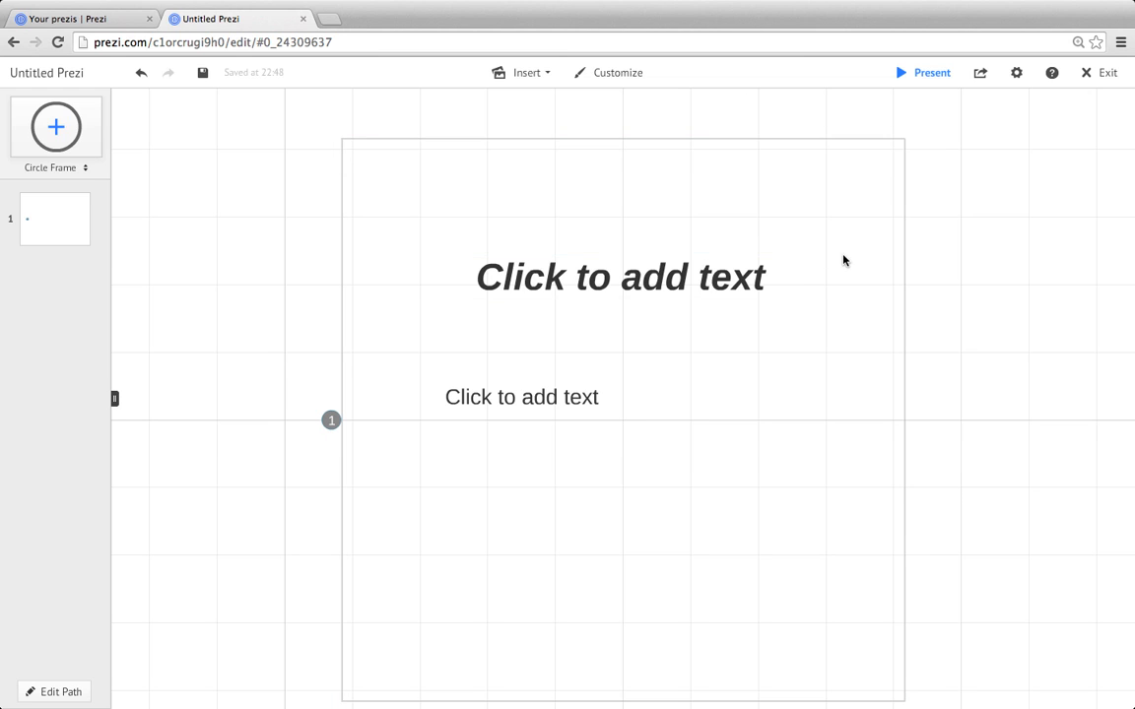
Step: Change the frame's style to Rectangle
left_click(900, 190)
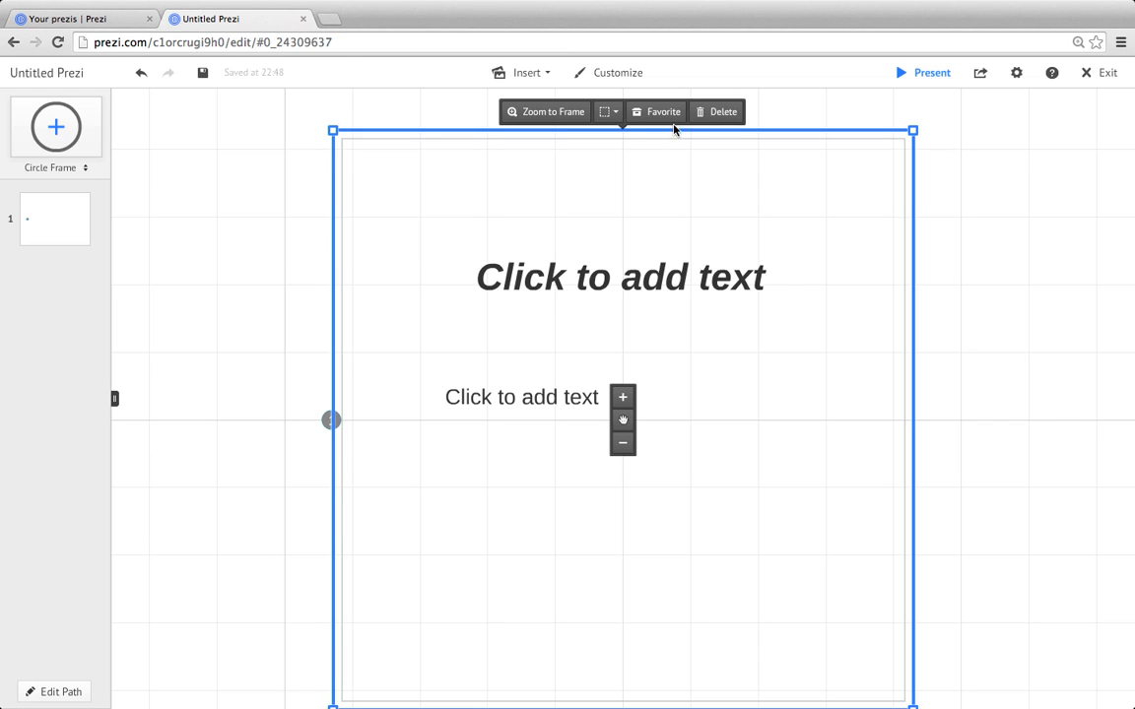
left_click(610, 113)
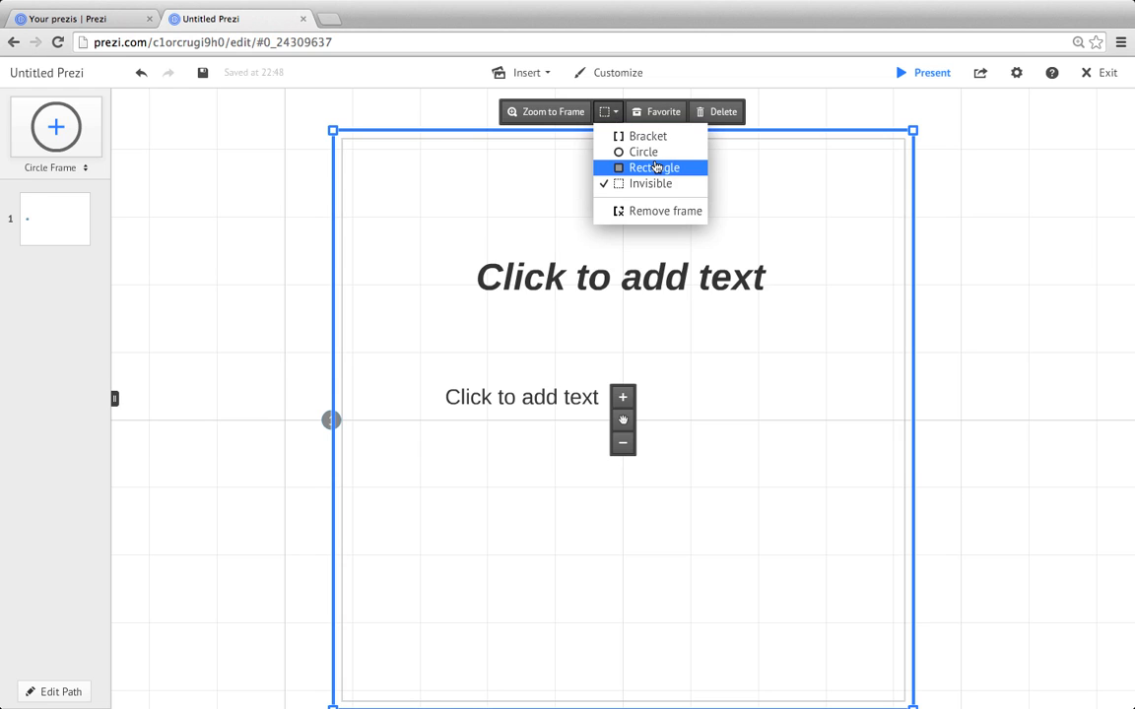
left_click(654, 167)
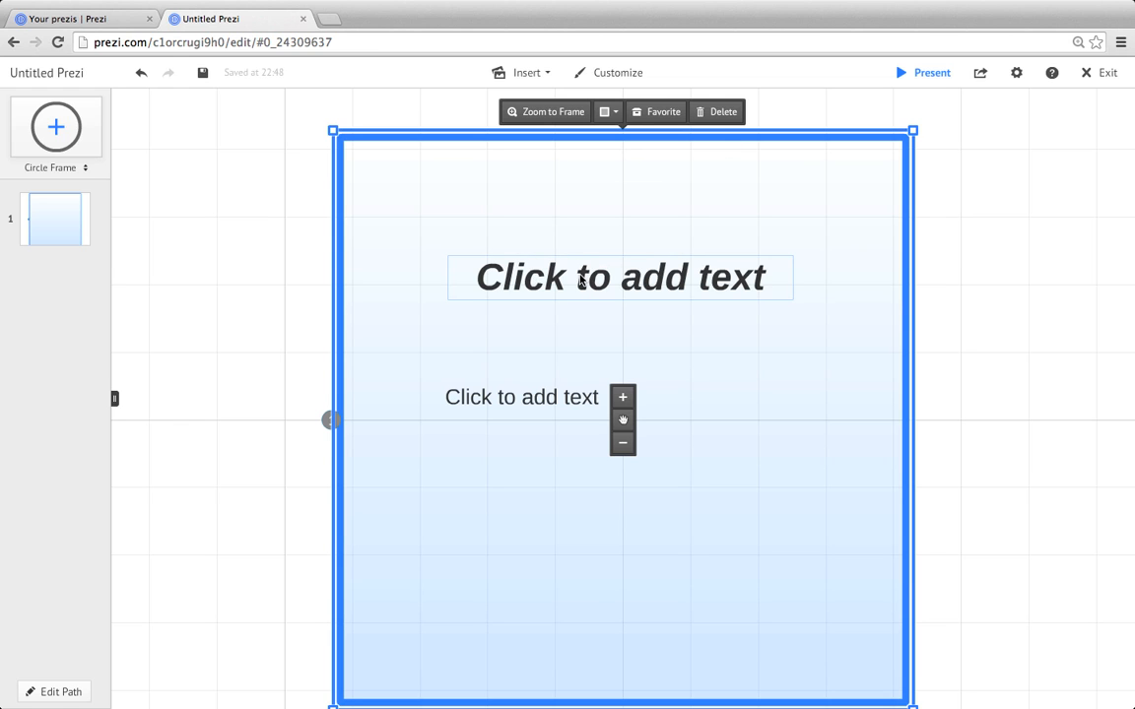
Step: Turn on the text background for the subtitle placeholder in the frame, keeping the subtitle bold and italic
left_click(580, 281)
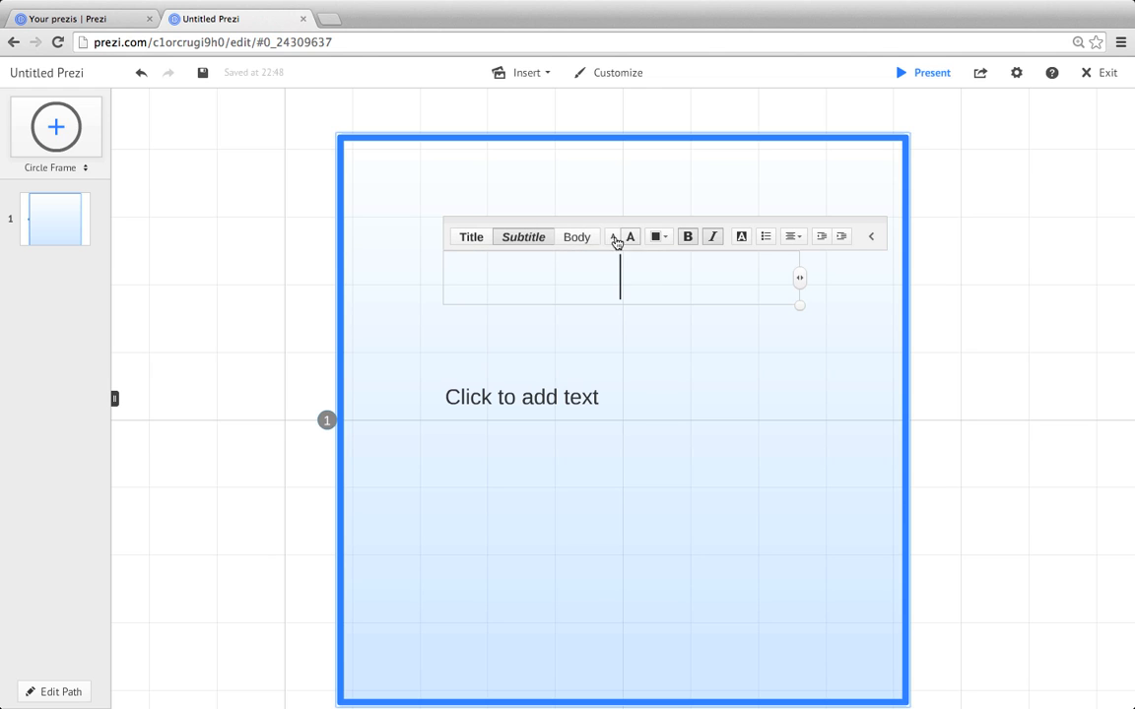
left_click(665, 239)
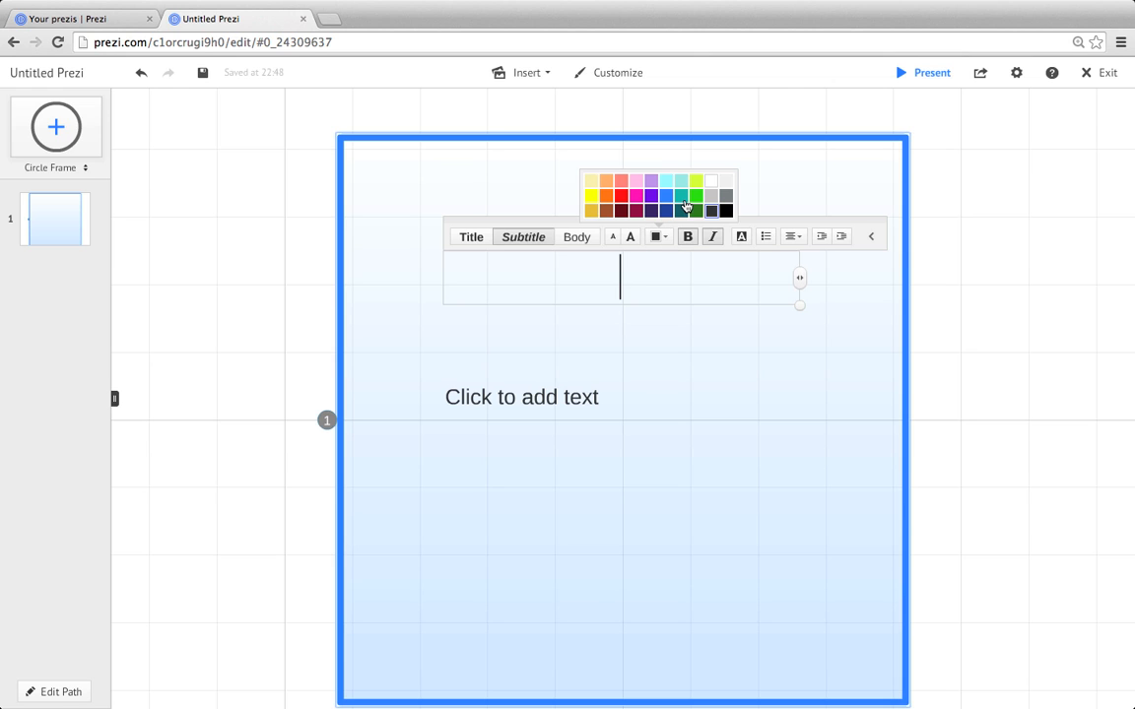
left_click(716, 243)
left_click(744, 243)
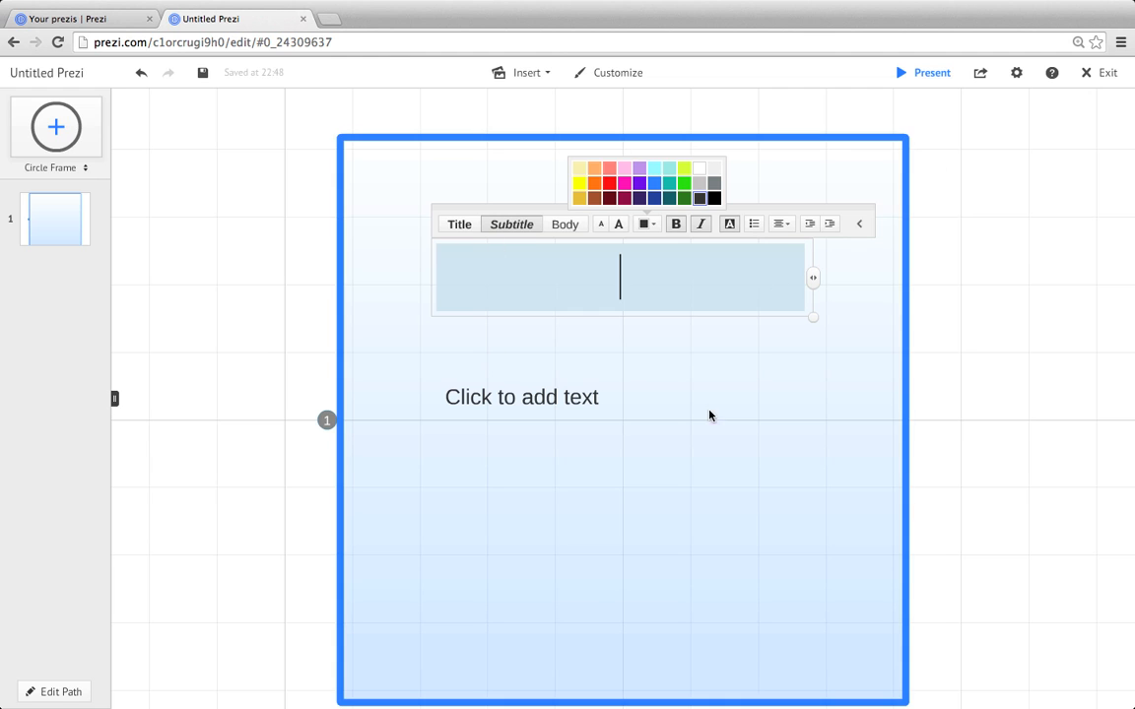
left_click(676, 229)
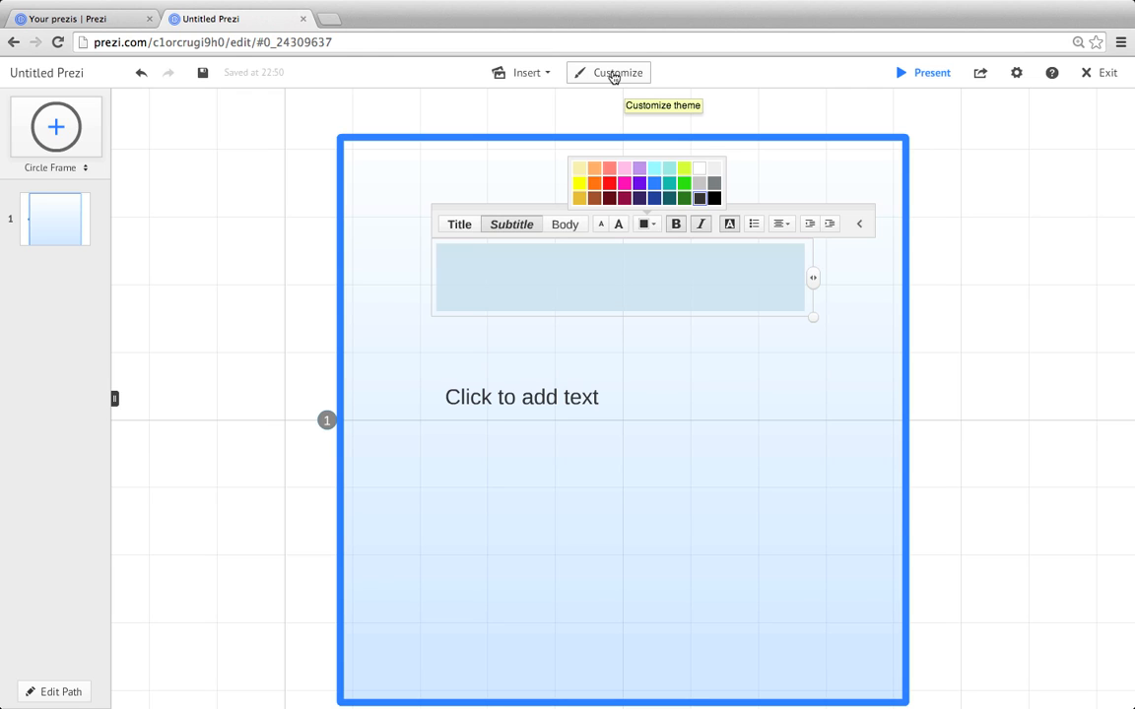
Step: Apply the Glacier theme to the prezi after previewing other themes such as Night
left_click(611, 77)
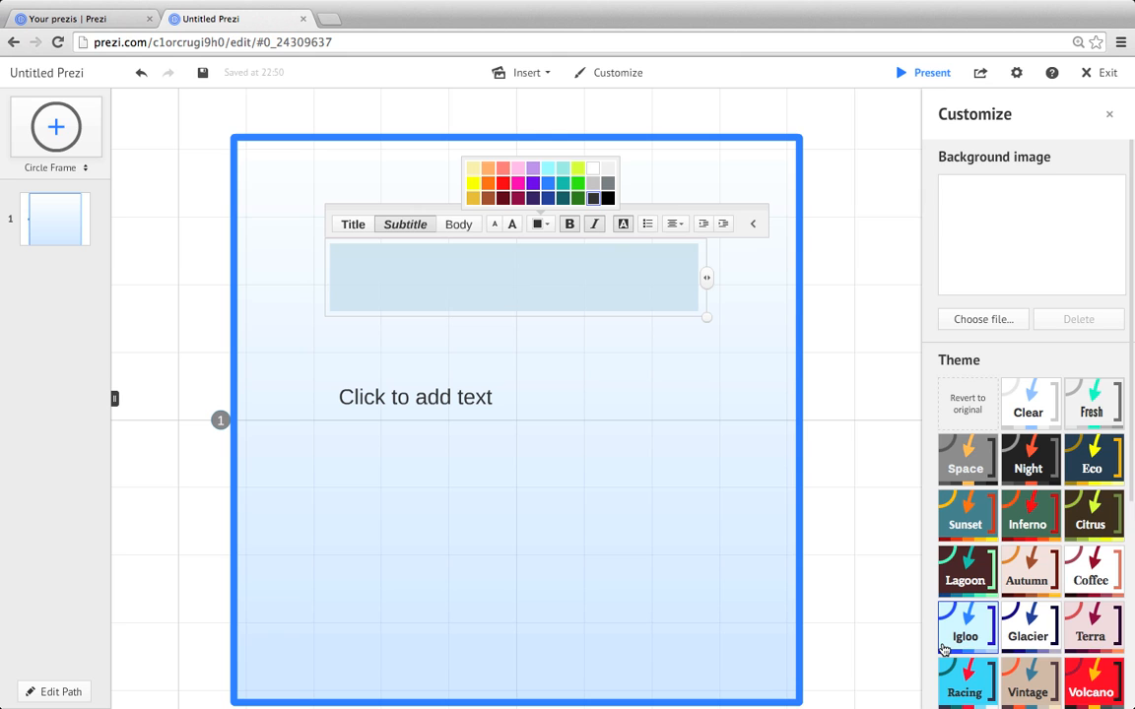
left_click(1099, 410)
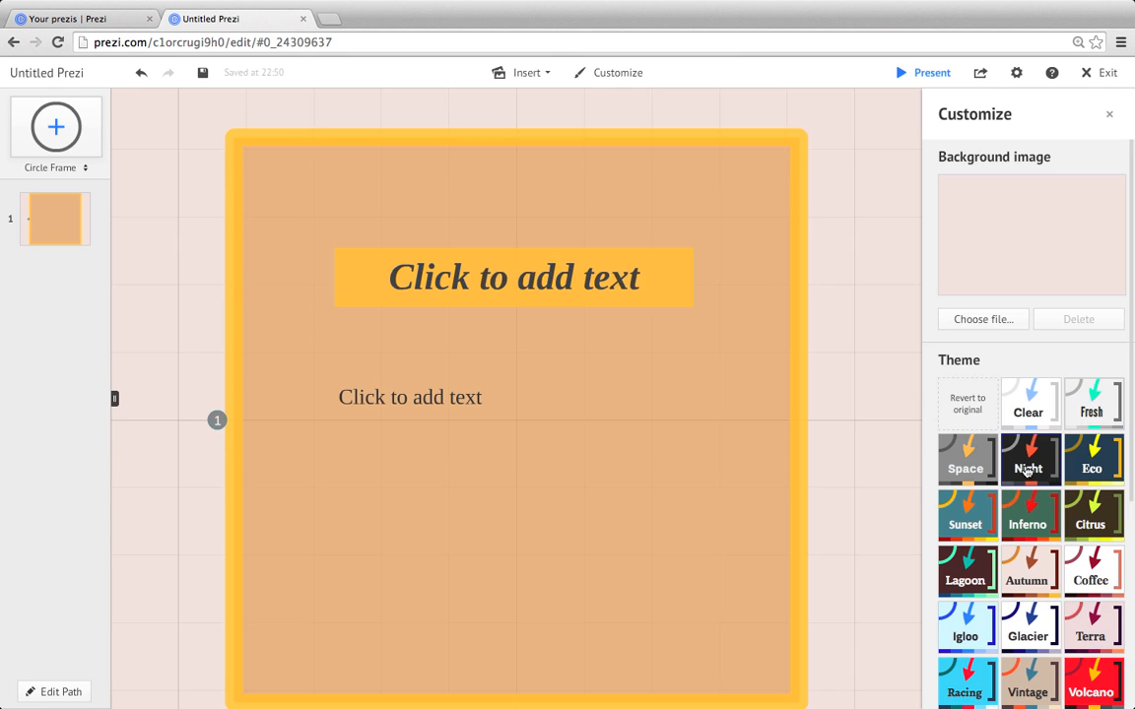
left_click(1027, 469)
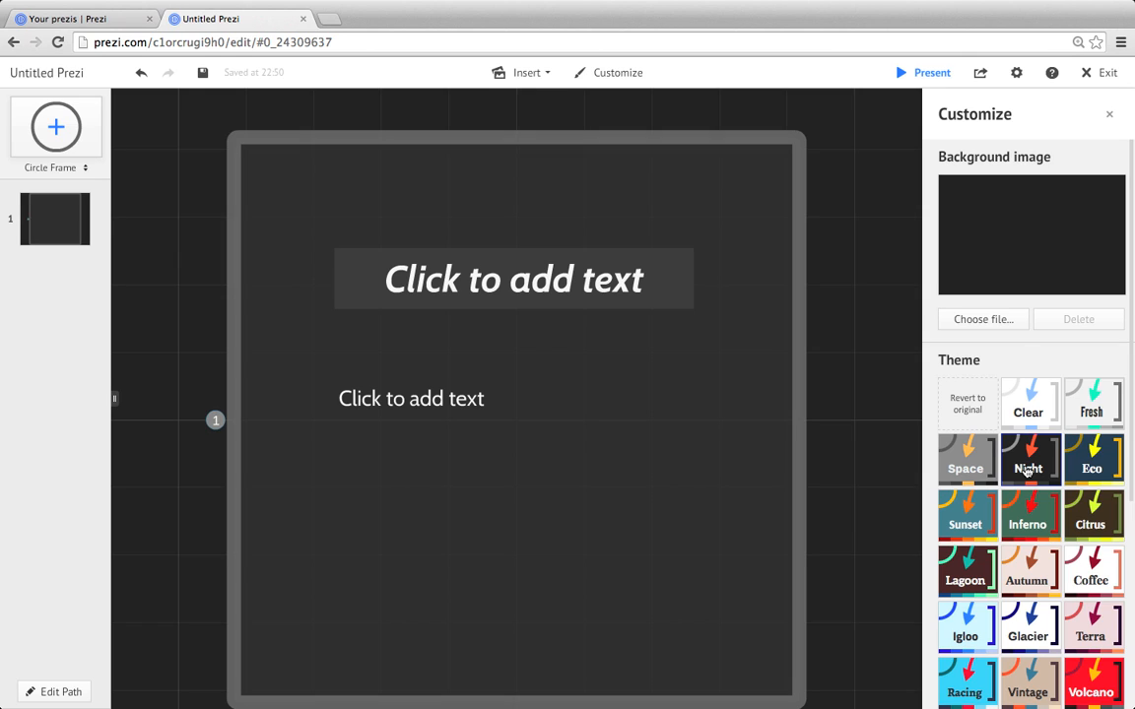
left_click(1028, 631)
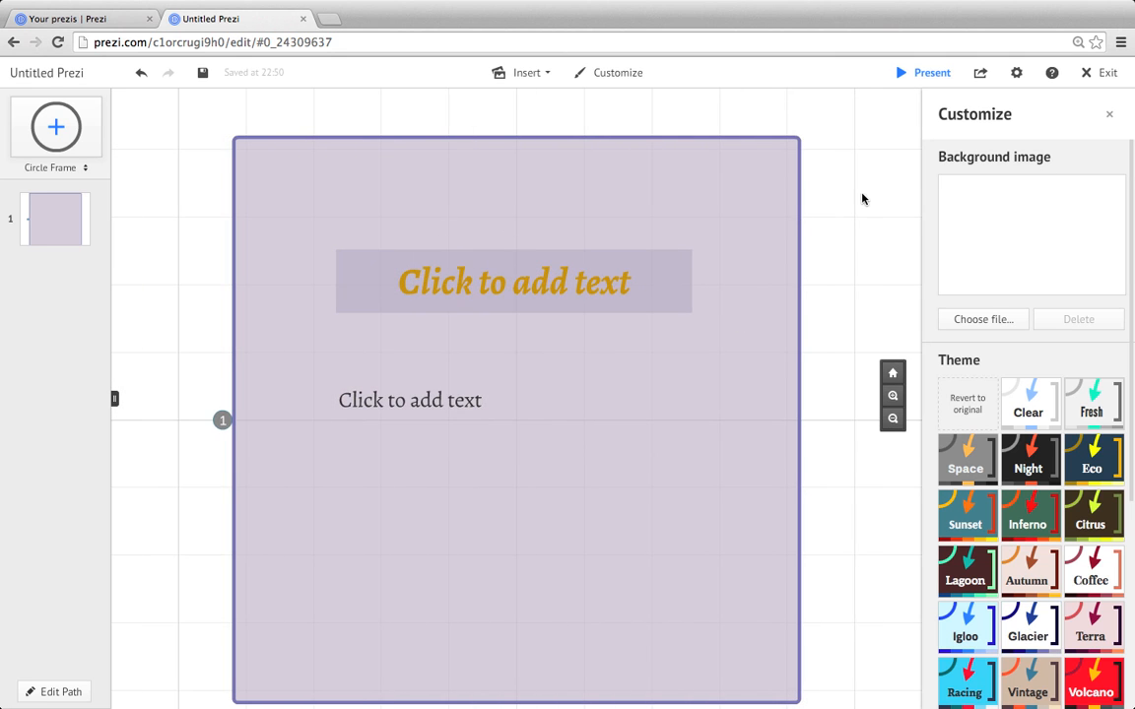
left_click(1111, 119)
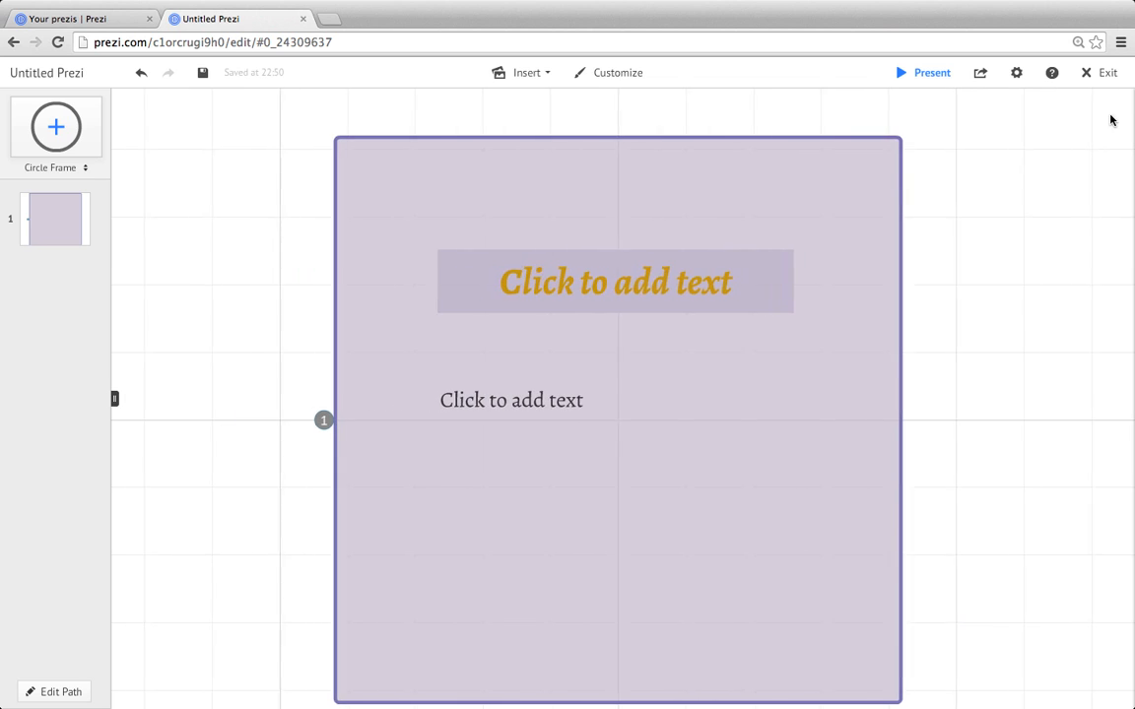
Step: Enter "Why You Should Vote for Me" in the subtitle placeholder and widen its box so the text fits on one line
left_click(632, 287)
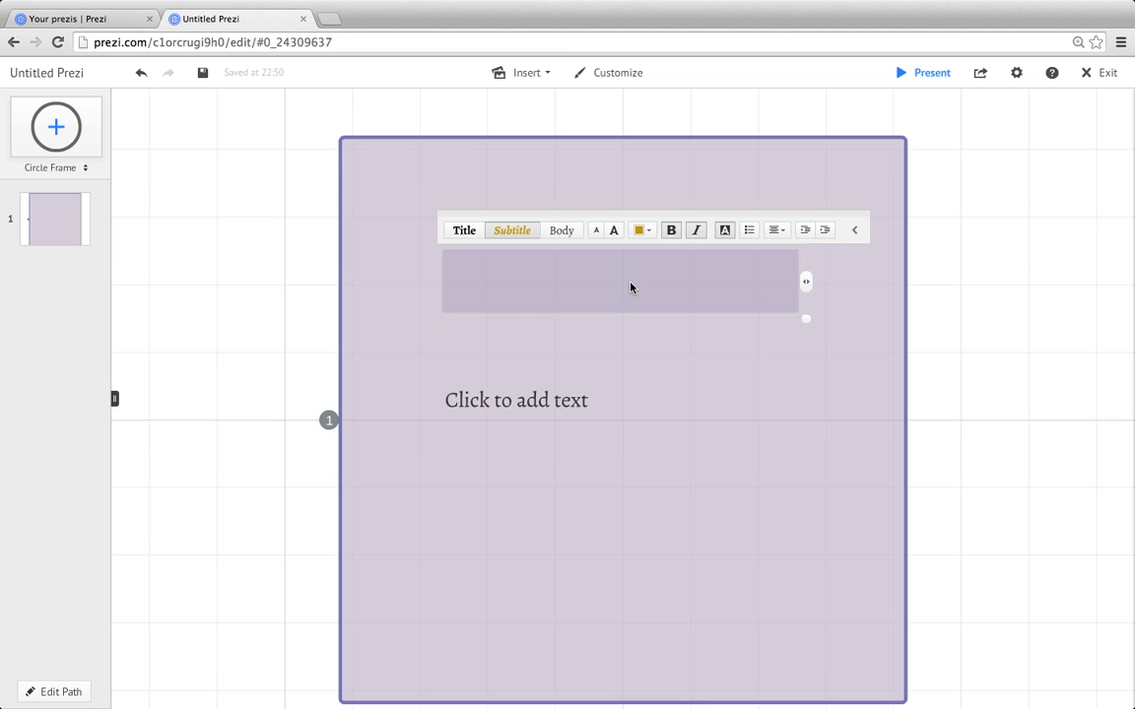
type("Why You Should Vote for Me")
mouse_move(808, 376)
left_mouse_down()
mouse_move(1038, 478)
mouse_move(800, 385)
left_mouse_up()
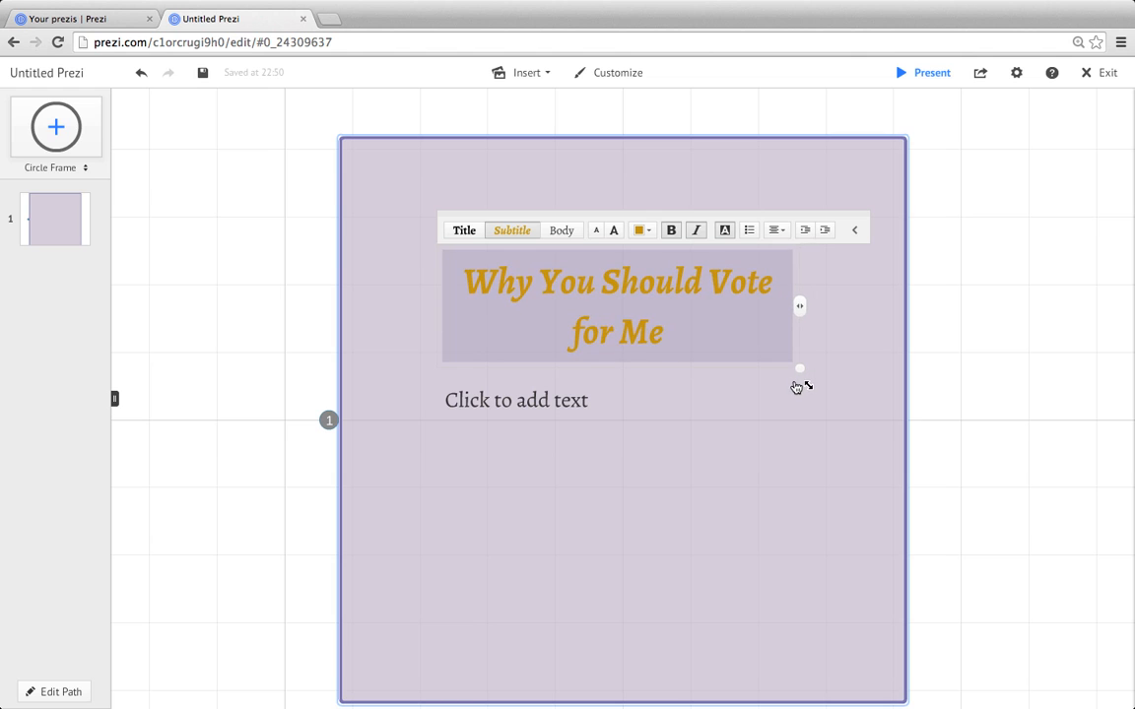
left_click_drag(802, 309, 1003, 303)
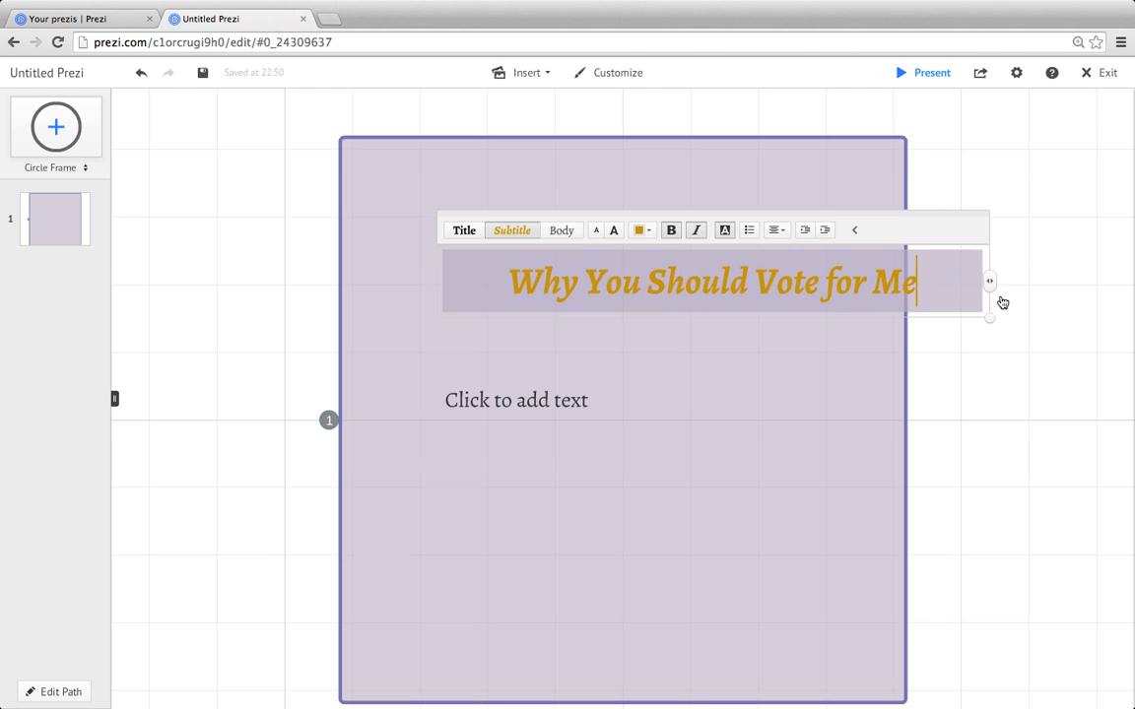
left_click(793, 281)
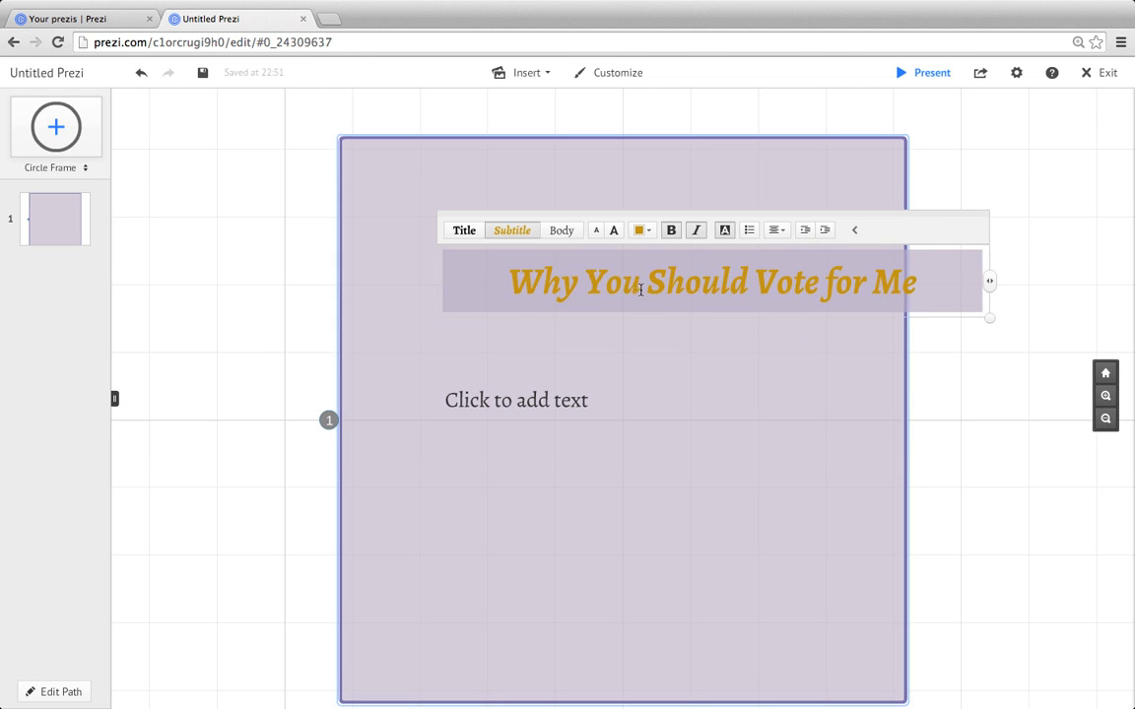
left_click(750, 356)
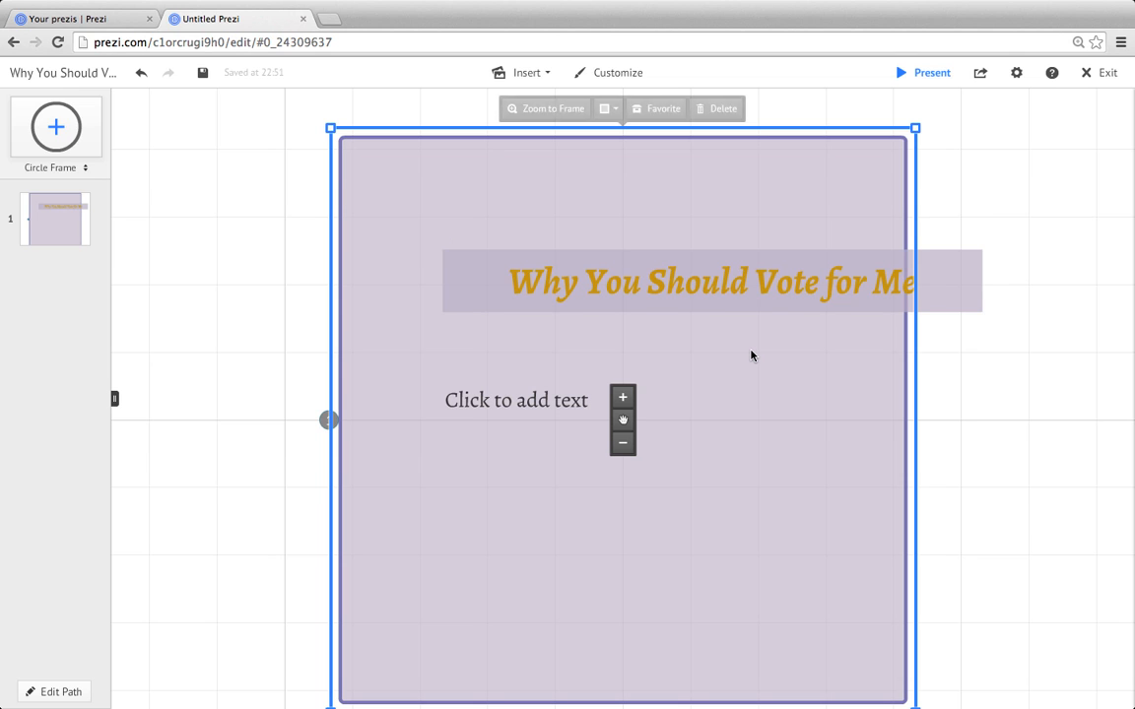
Step: Move the "Why You Should Vote for Me" text inside the frame, centred near its upper edge, and open it for editing
left_click_drag(719, 292, 694, 203)
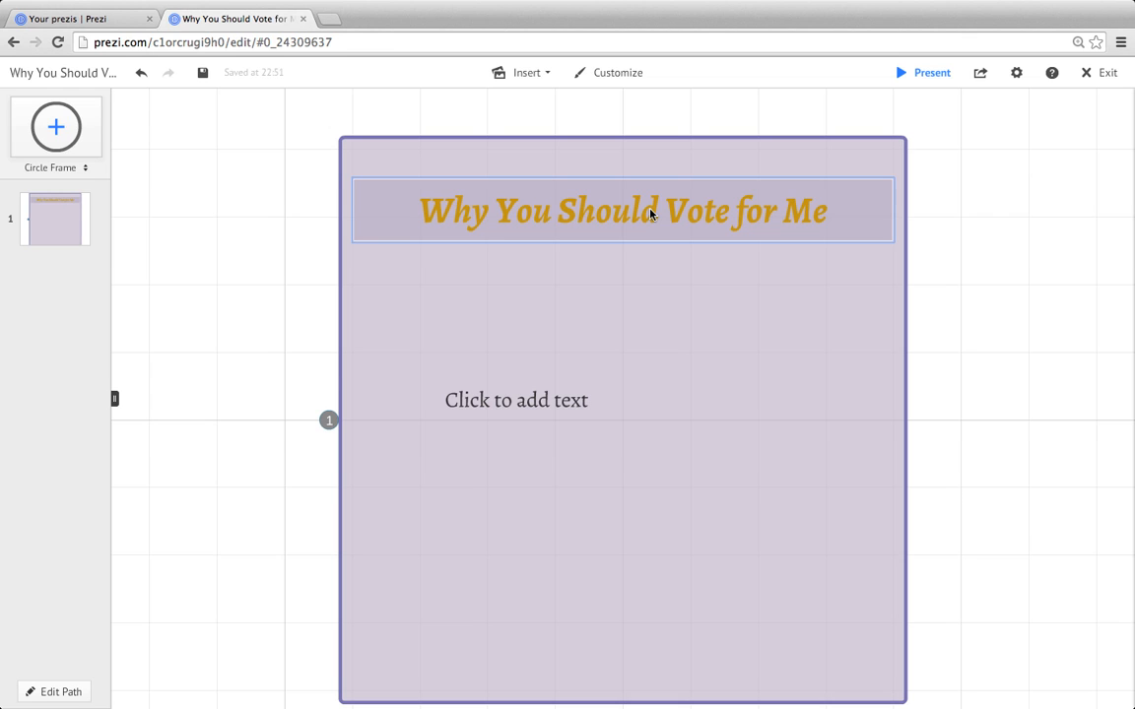
left_click(649, 214)
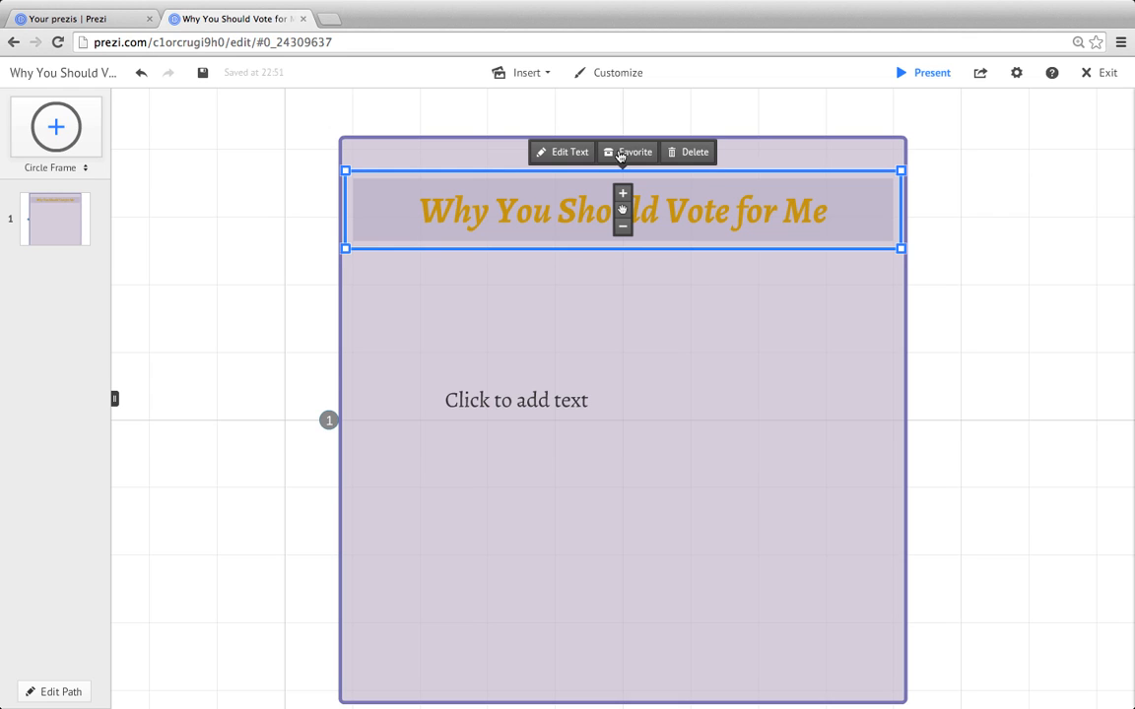
left_click(570, 154)
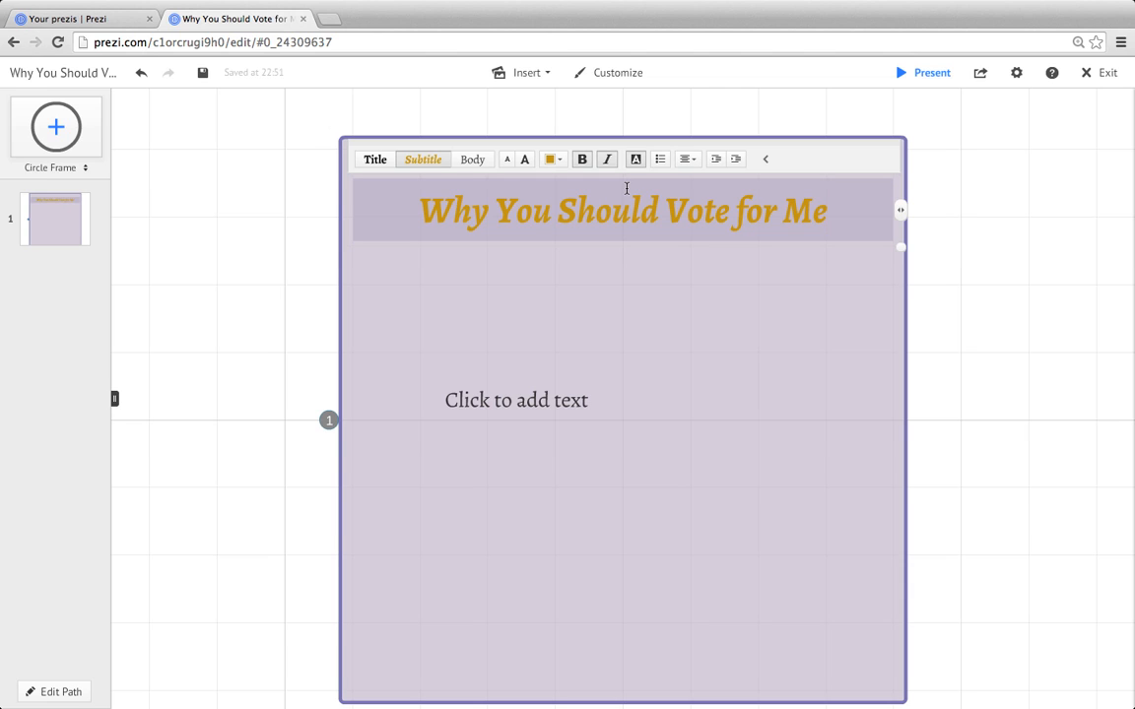
Step: Enter "I'm awesome." in the body placeholder, then enlarge it and centre it beneath the heading
left_click(525, 401)
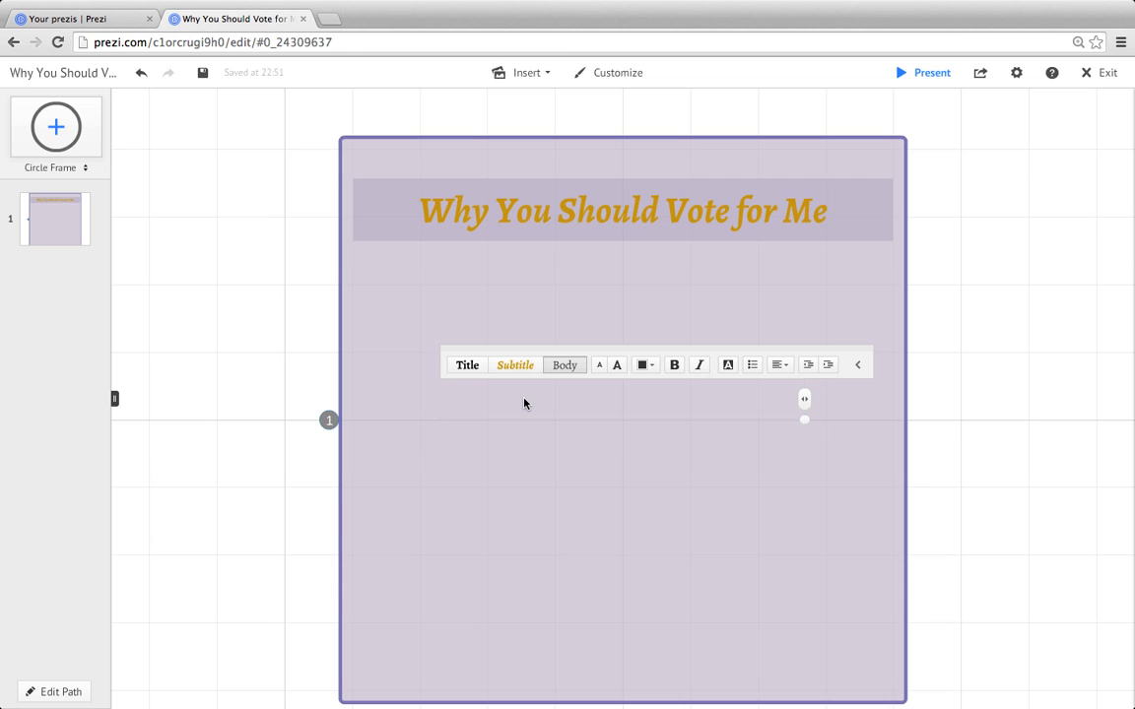
type("I")
left_click_drag(657, 308, 635, 319)
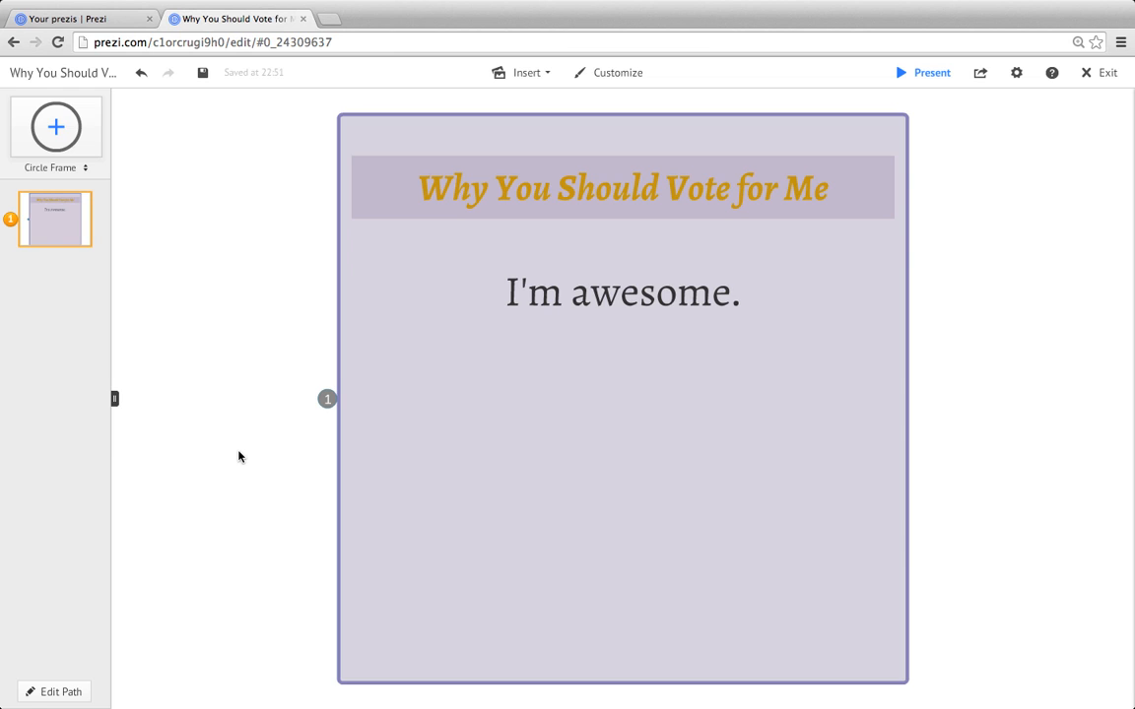
Step: Add the Title-style text "I will save you money." in bright pink and centre it inside the frame beneath "I'm awesome."
left_click(239, 456)
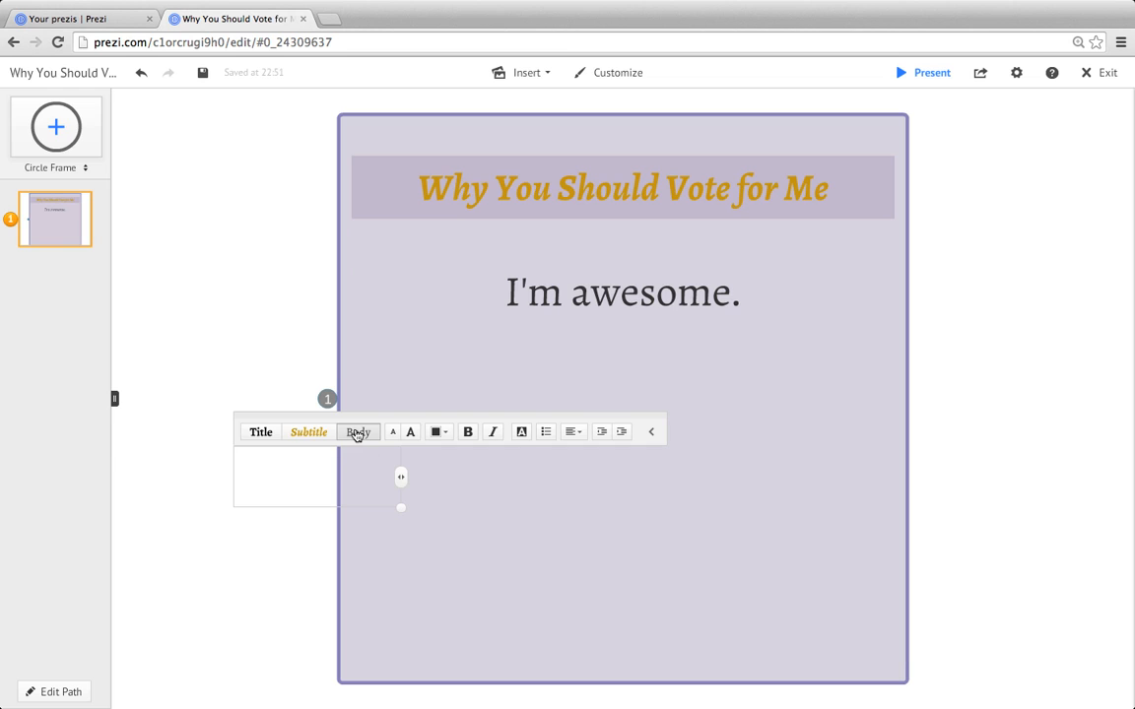
left_click(262, 434)
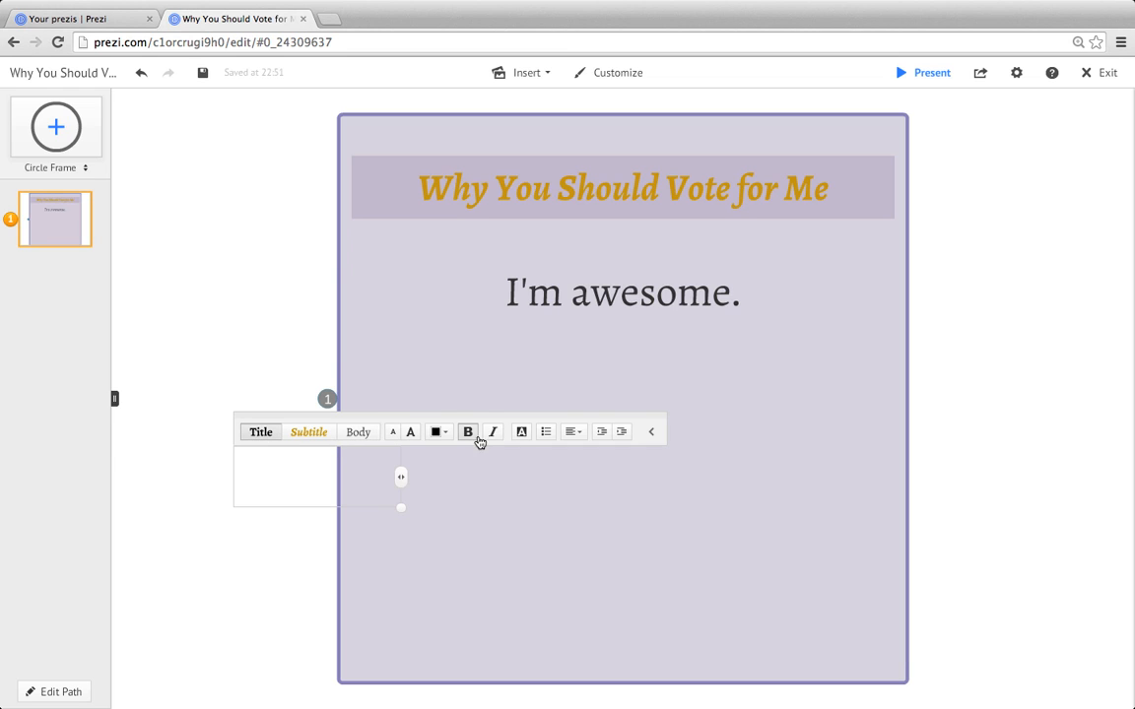
left_click(440, 432)
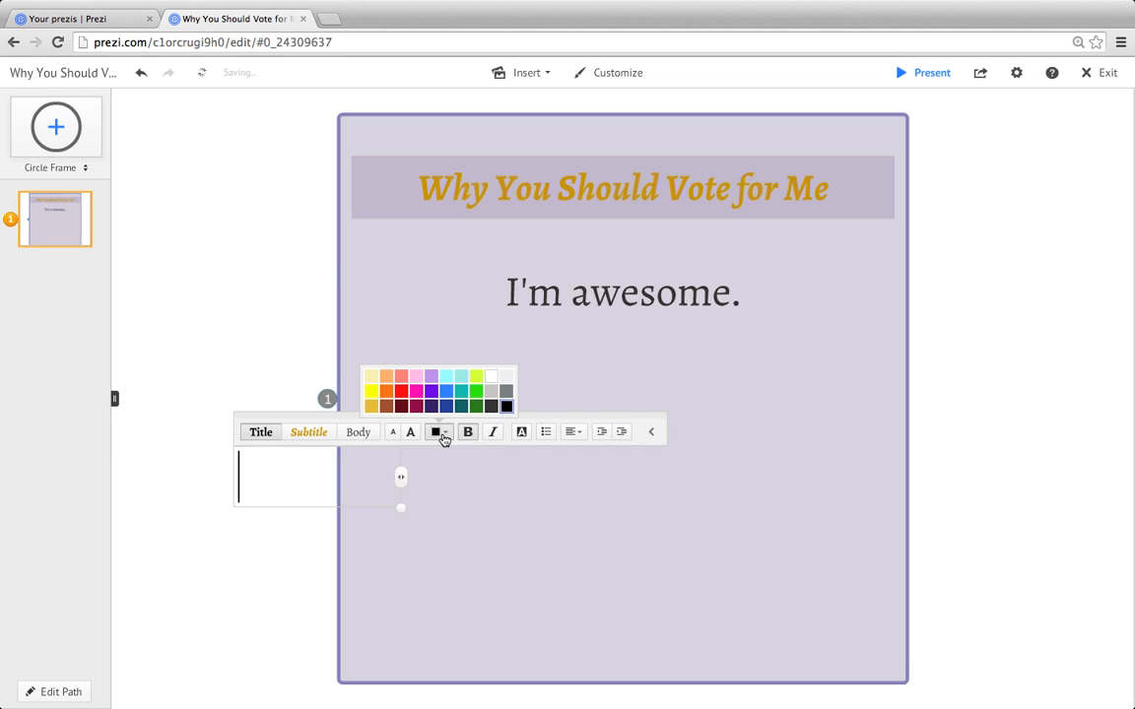
left_click(417, 392)
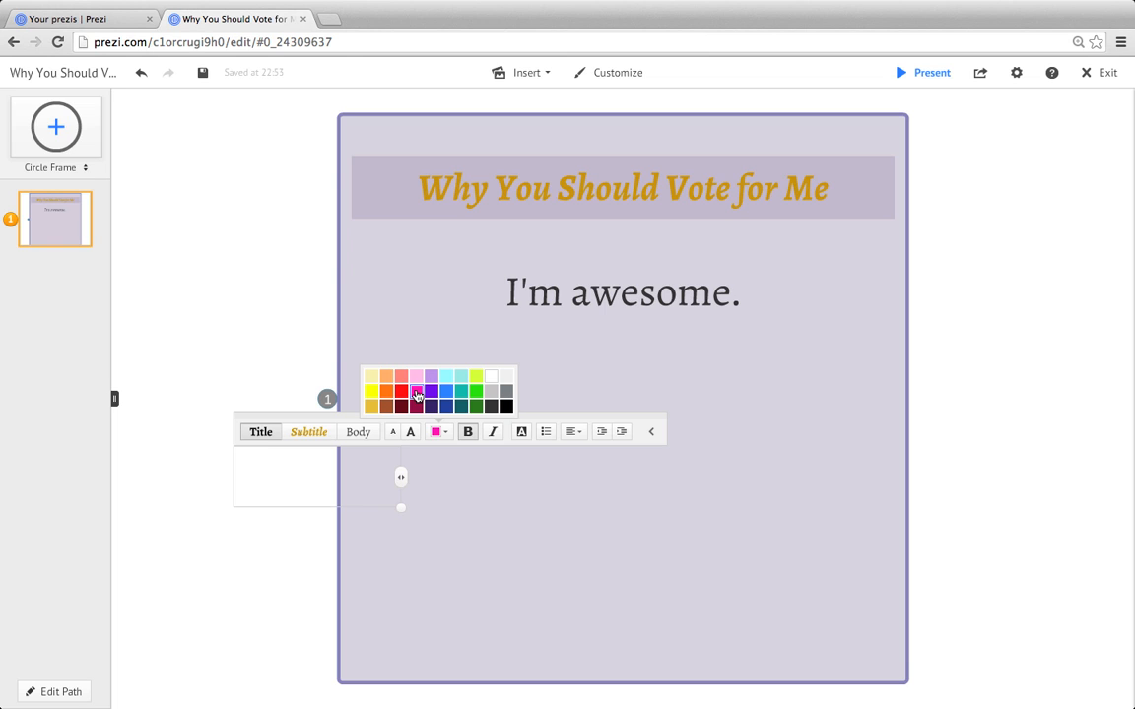
type("I will save you money.")
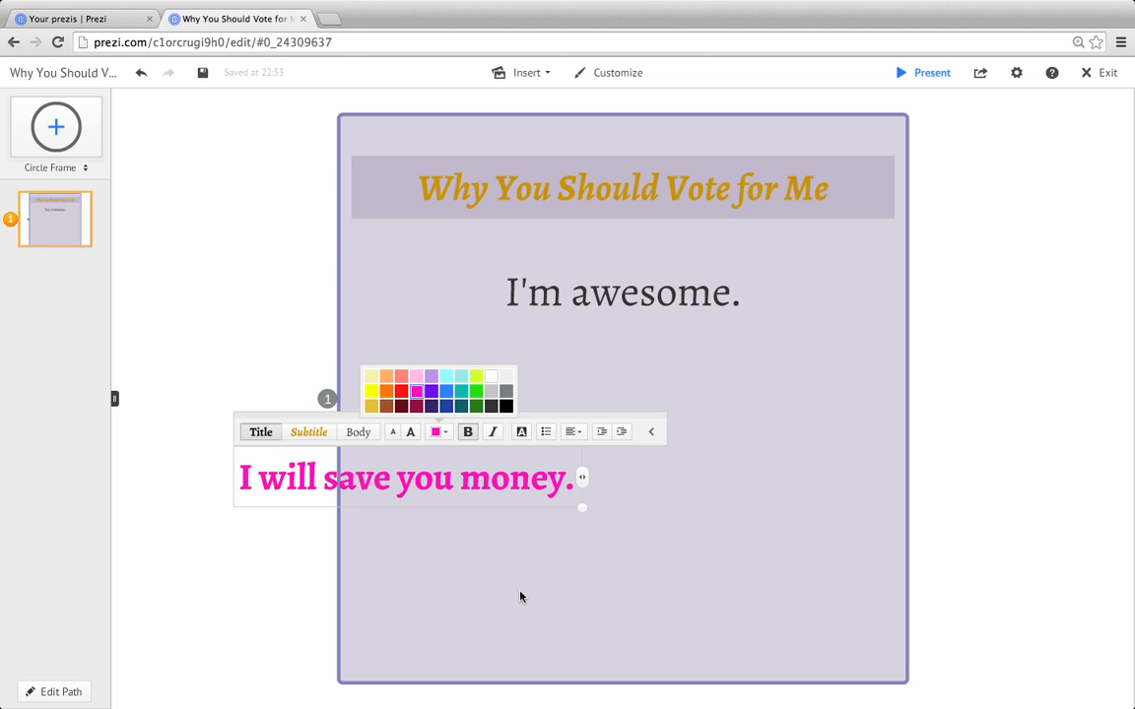
left_click(495, 525)
left_click_drag(519, 479, 679, 382)
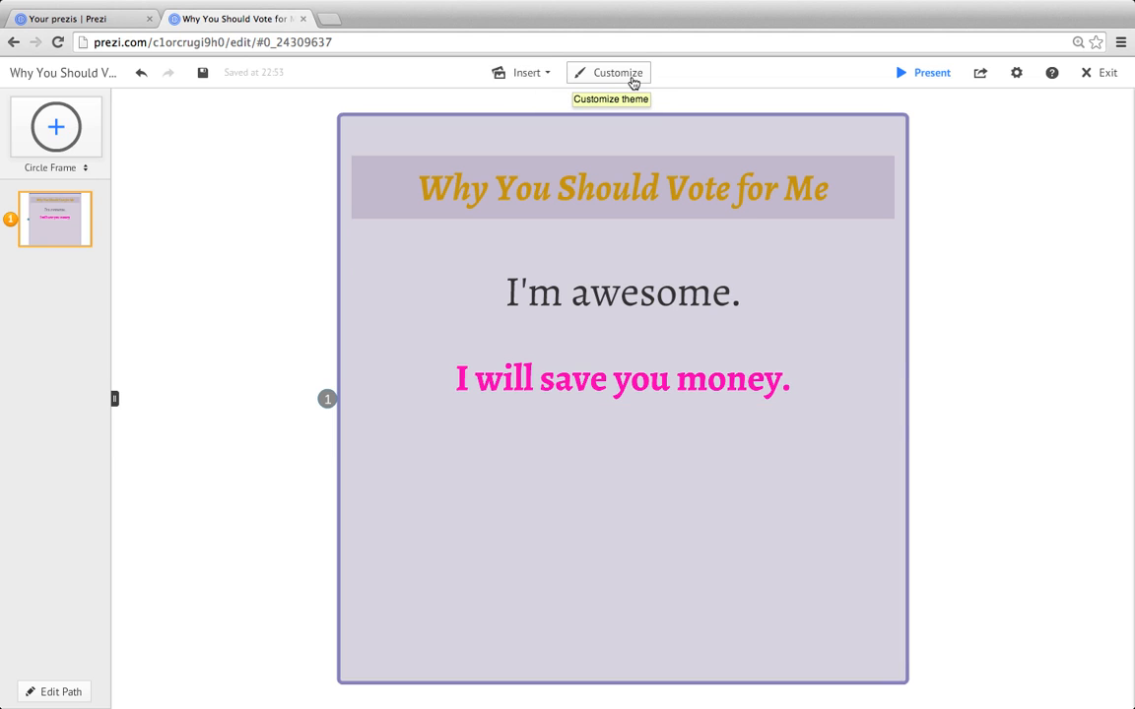
Step: Search Google Images for "money" pictures to insert, limited to images licensed for commercial use
left_click(545, 75)
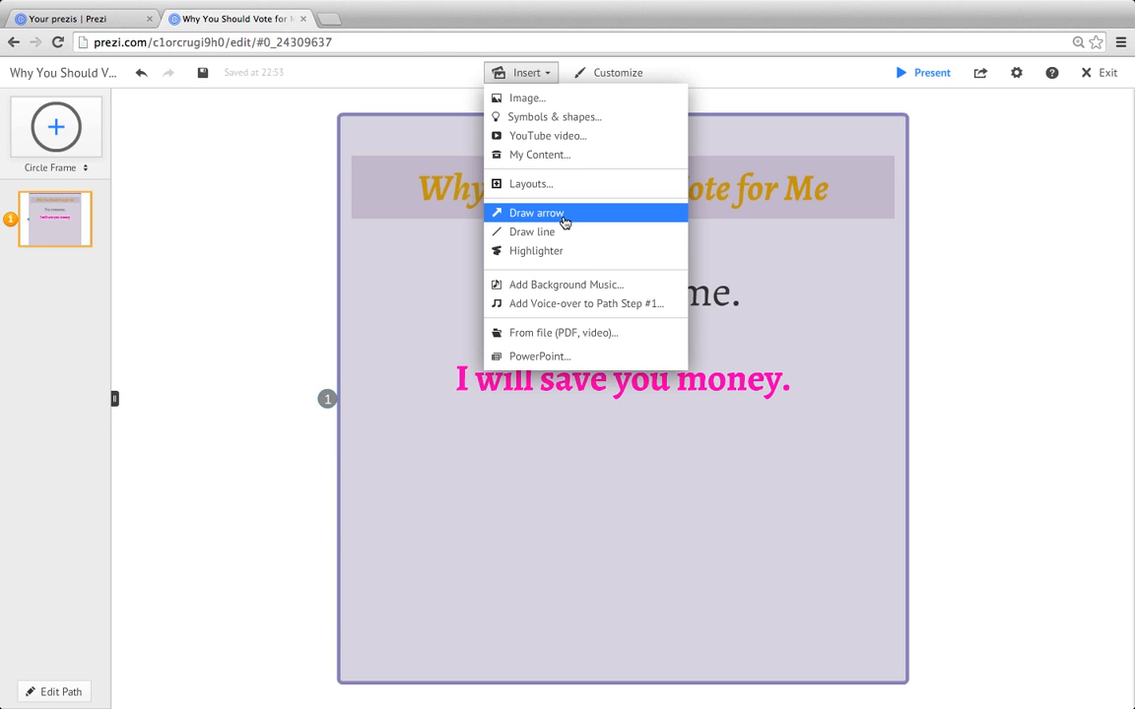
left_click(576, 101)
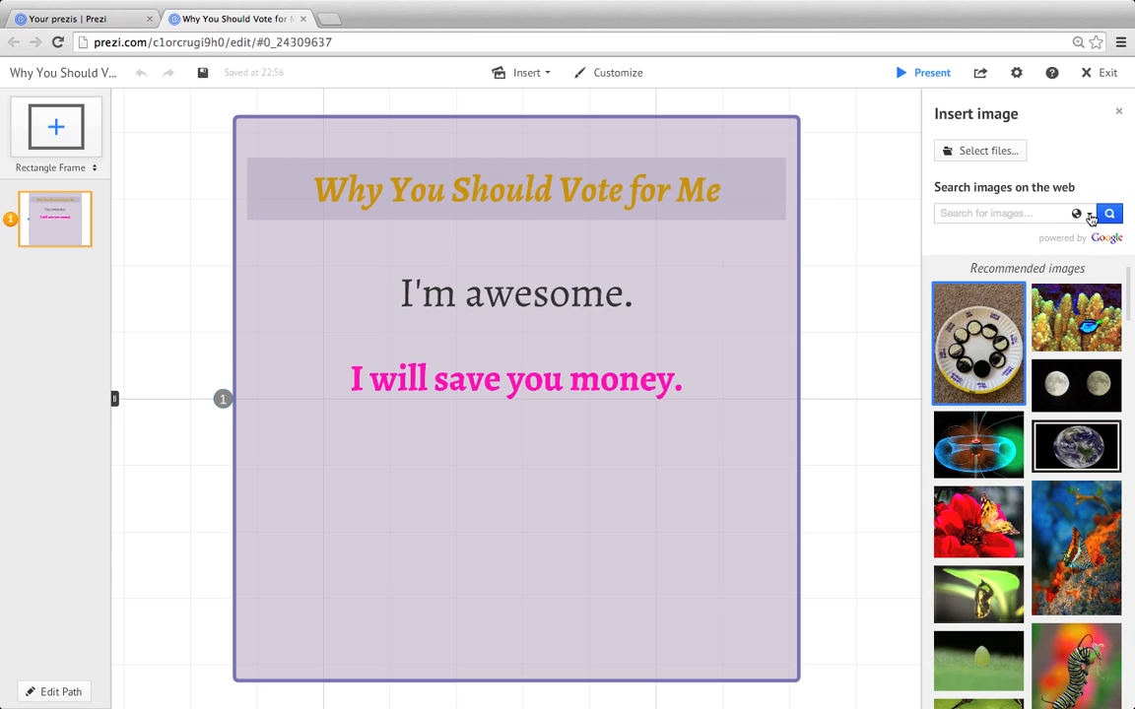
left_click(1091, 215)
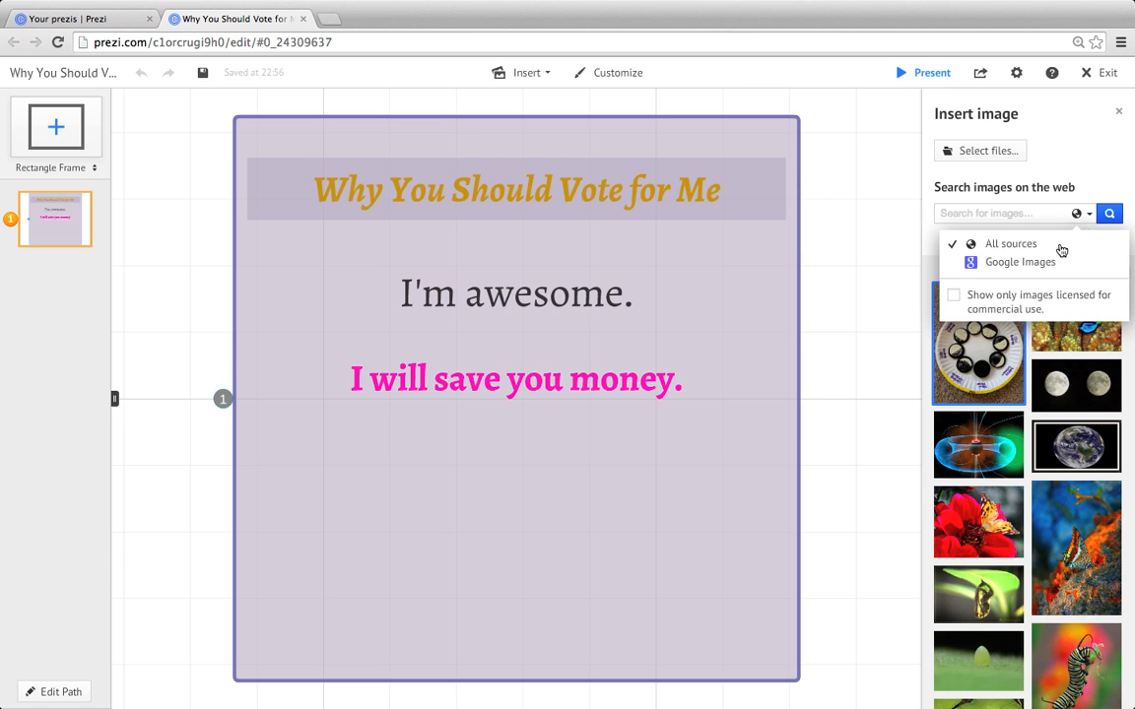
left_click(1021, 262)
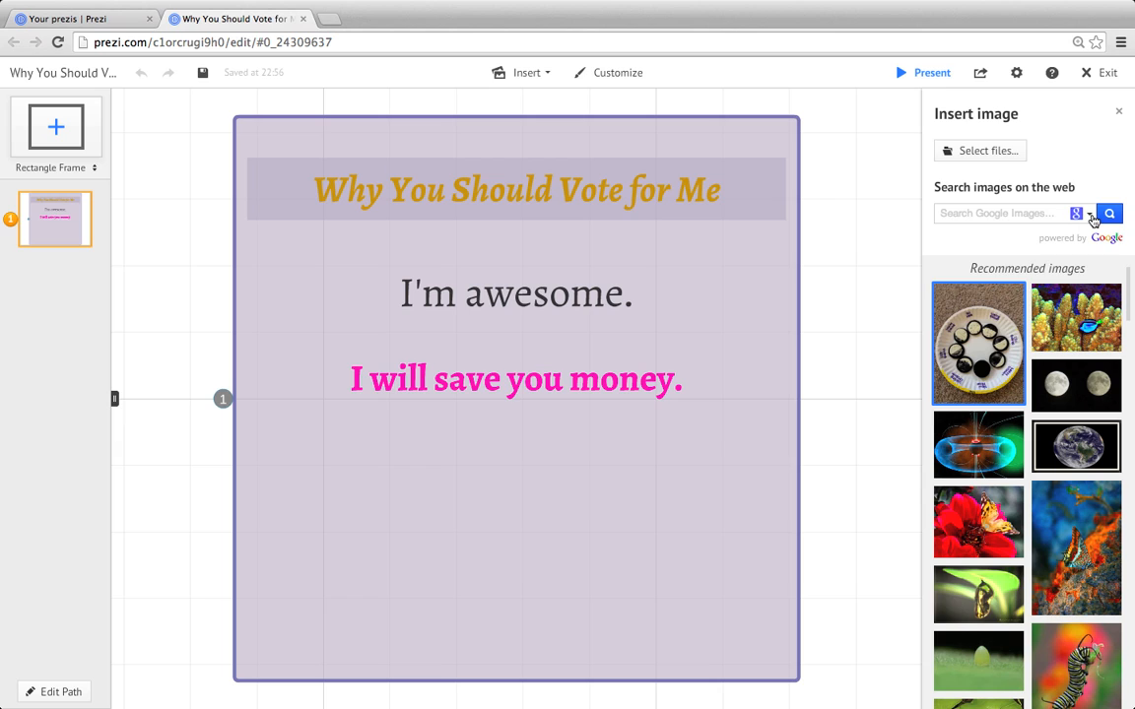
left_click(1091, 216)
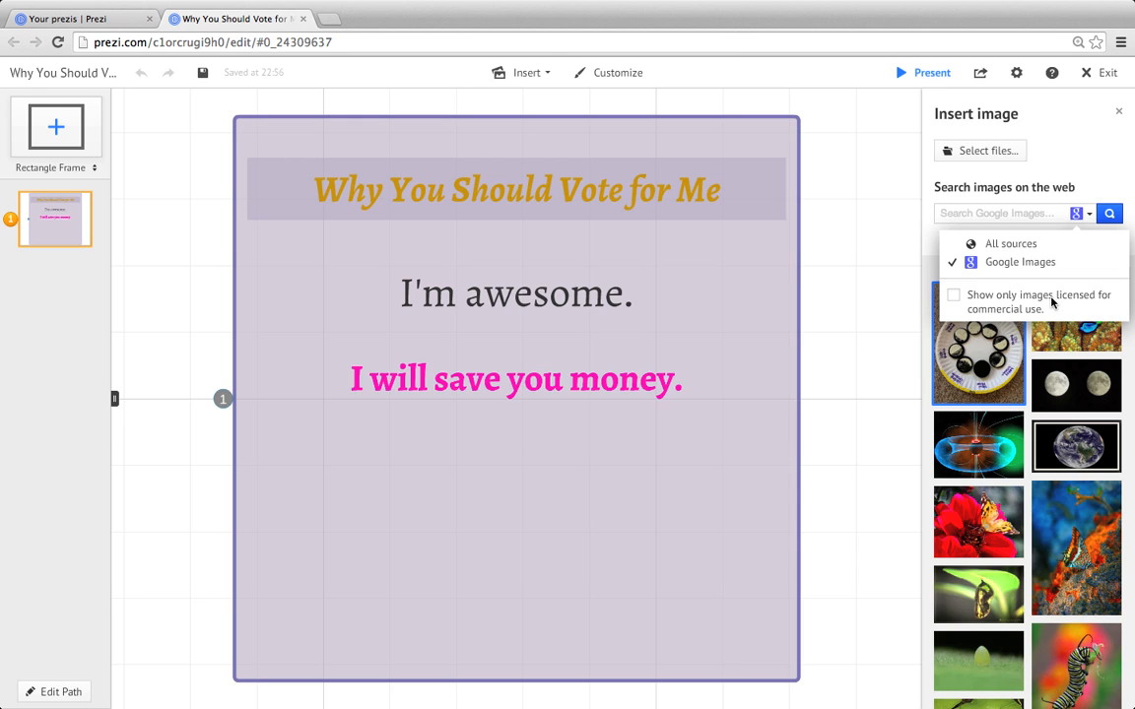
left_click(953, 299)
left_click(967, 213)
type("money")
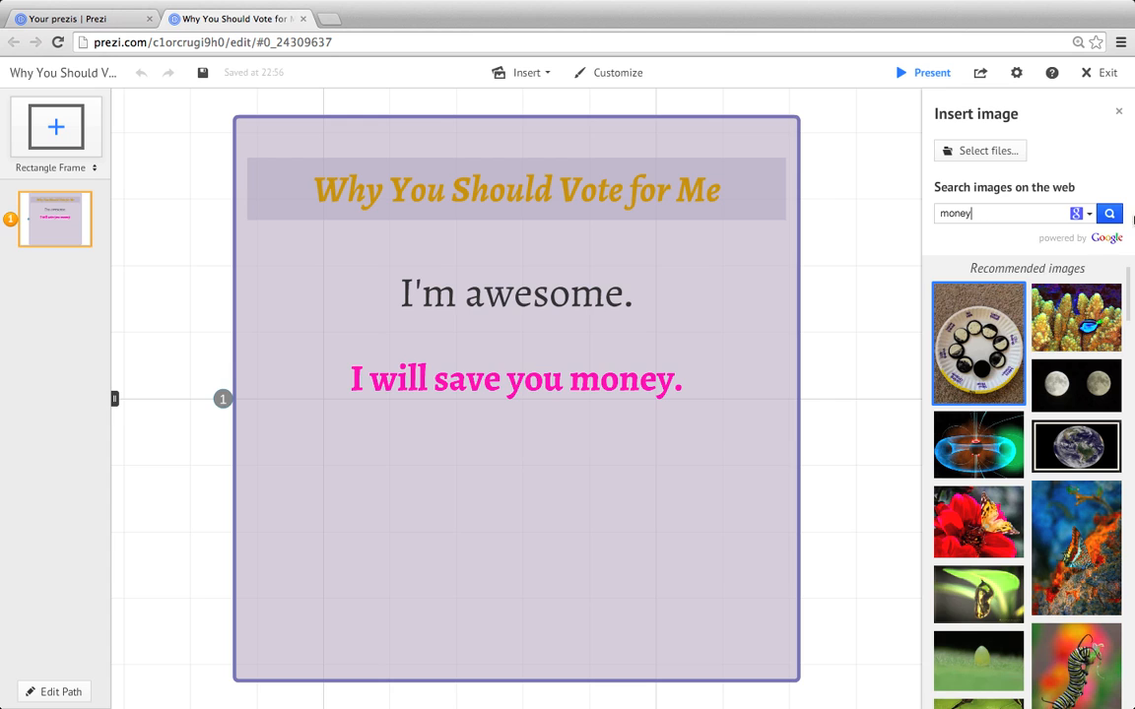
left_click(1109, 214)
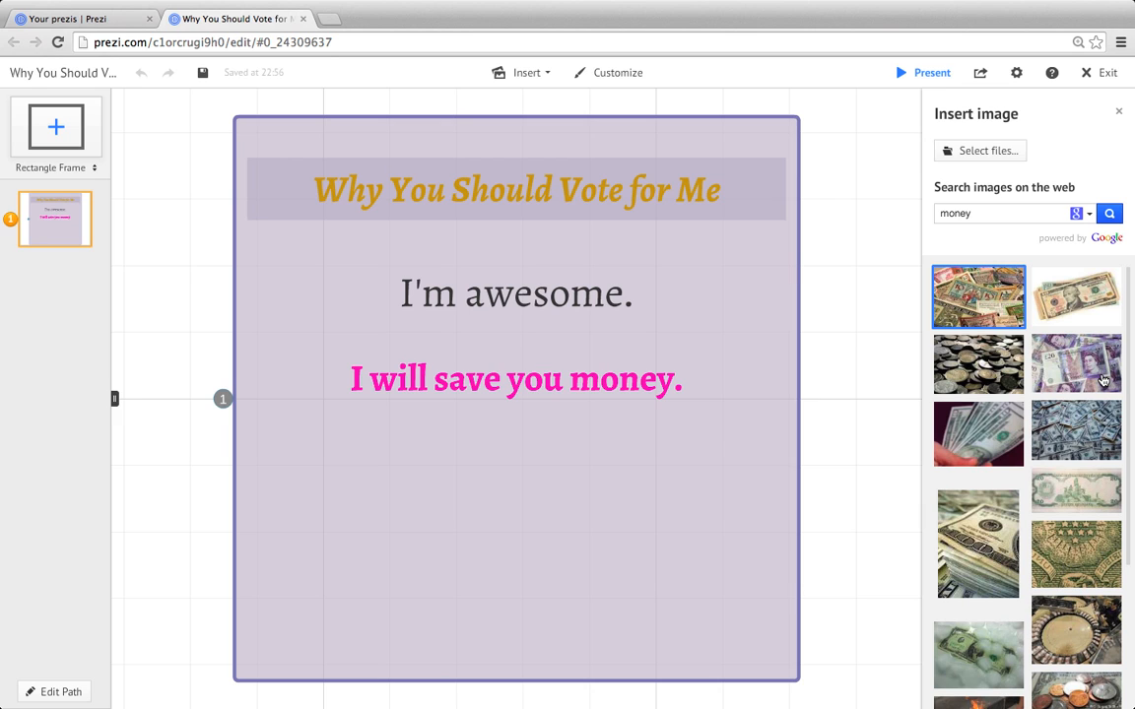
Step: Insert the picture of the fanned ten-dollar bills on a white background into the lower half of the frame
left_click(1081, 296)
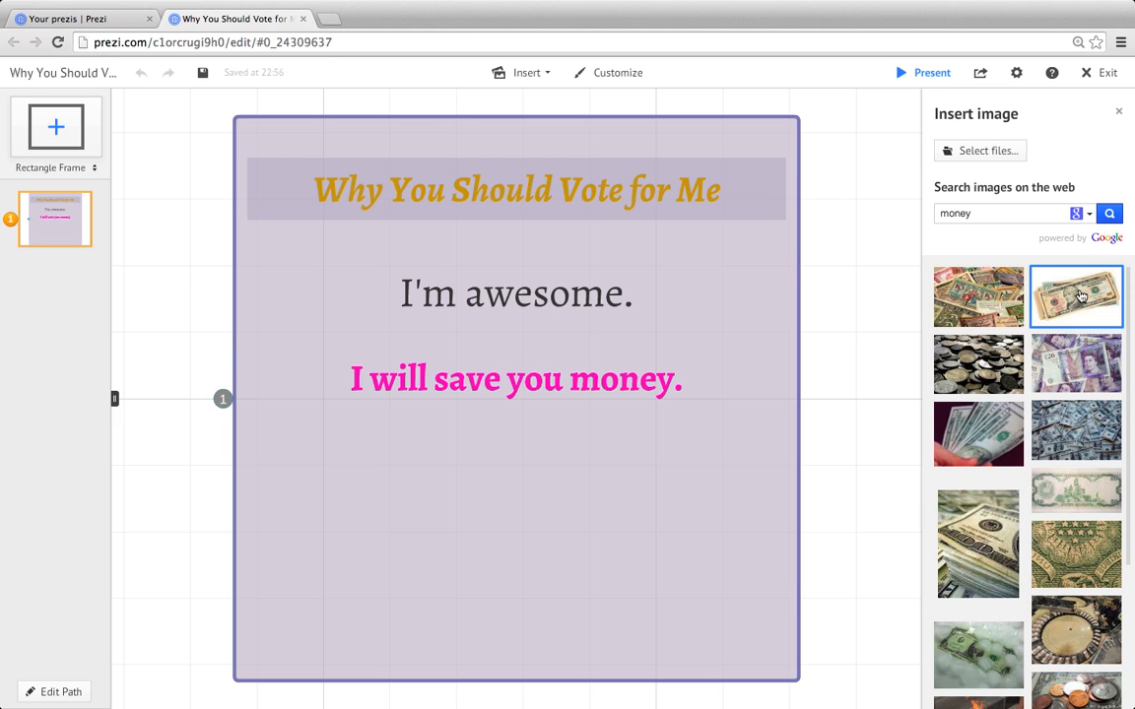
left_click_drag(1081, 295, 913, 351)
left_click_drag(682, 462, 527, 493)
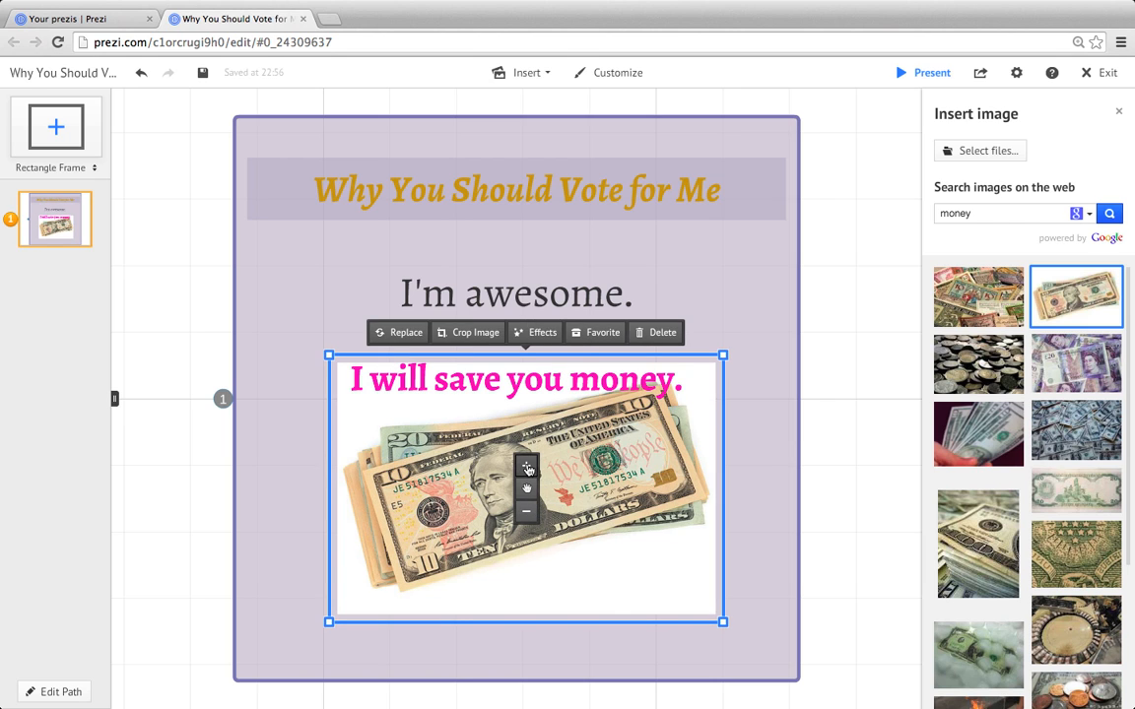
Step: Shrink the banknote picture to fit below the pink text and tilt it slightly counterclockwise
left_click(527, 467)
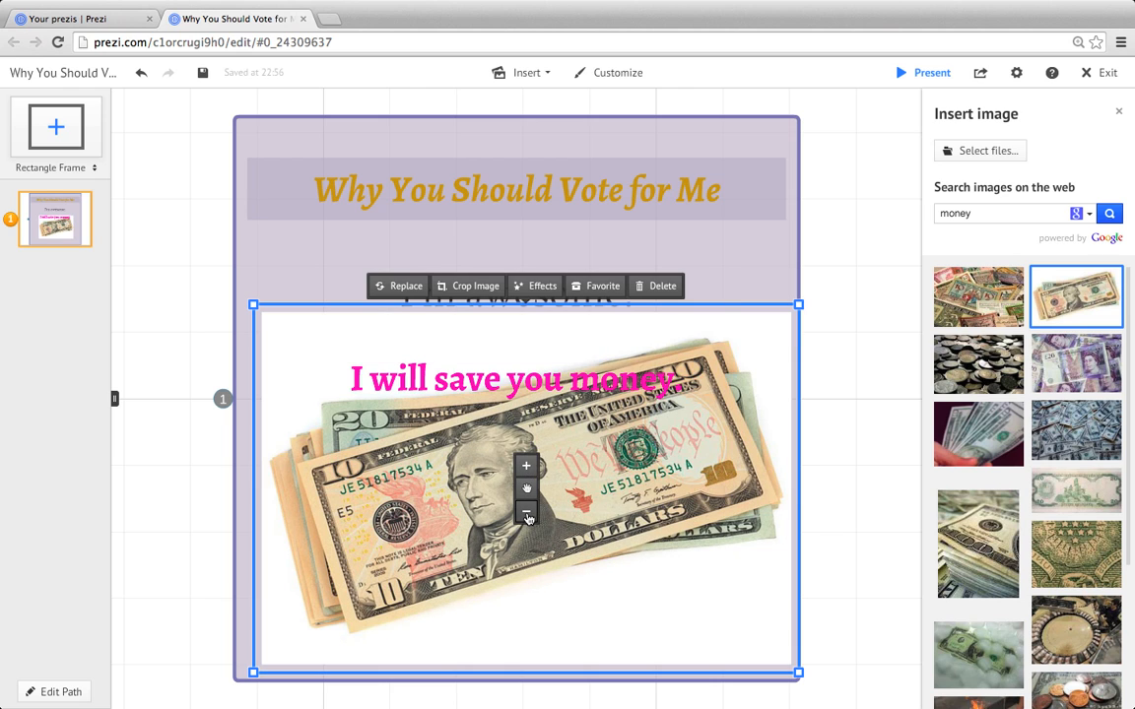
left_click(527, 514)
left_click(527, 514)
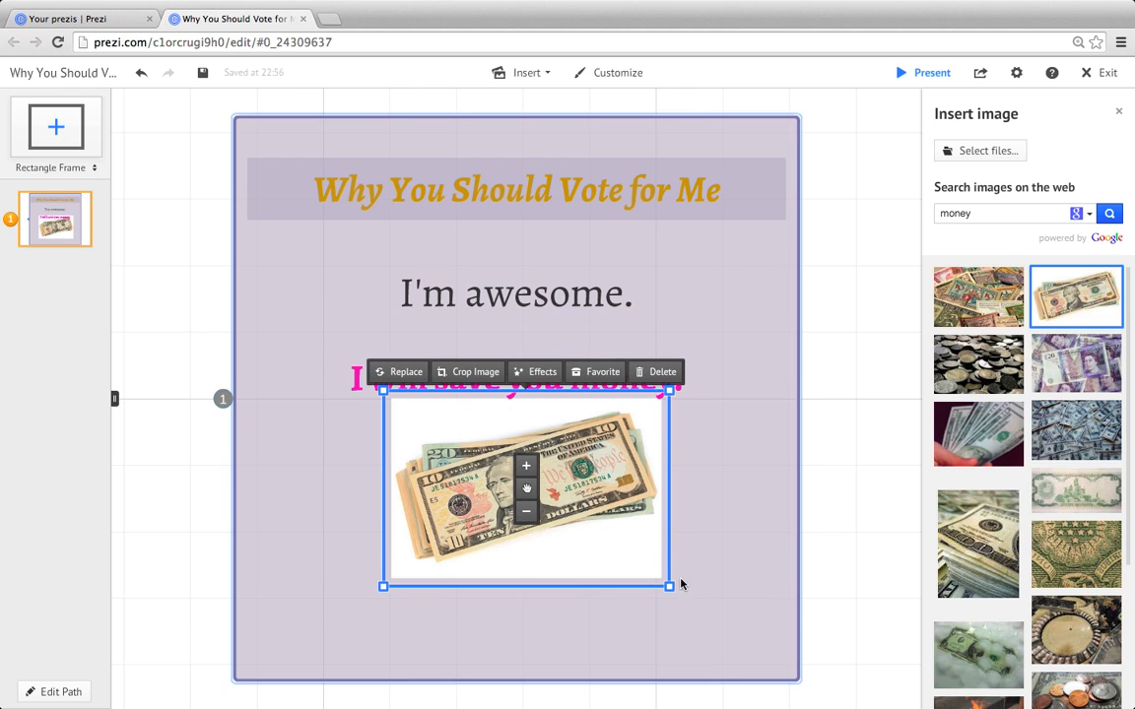
mouse_move(669, 587)
left_mouse_down()
mouse_move(771, 620)
mouse_move(699, 608)
mouse_move(680, 590)
left_mouse_up()
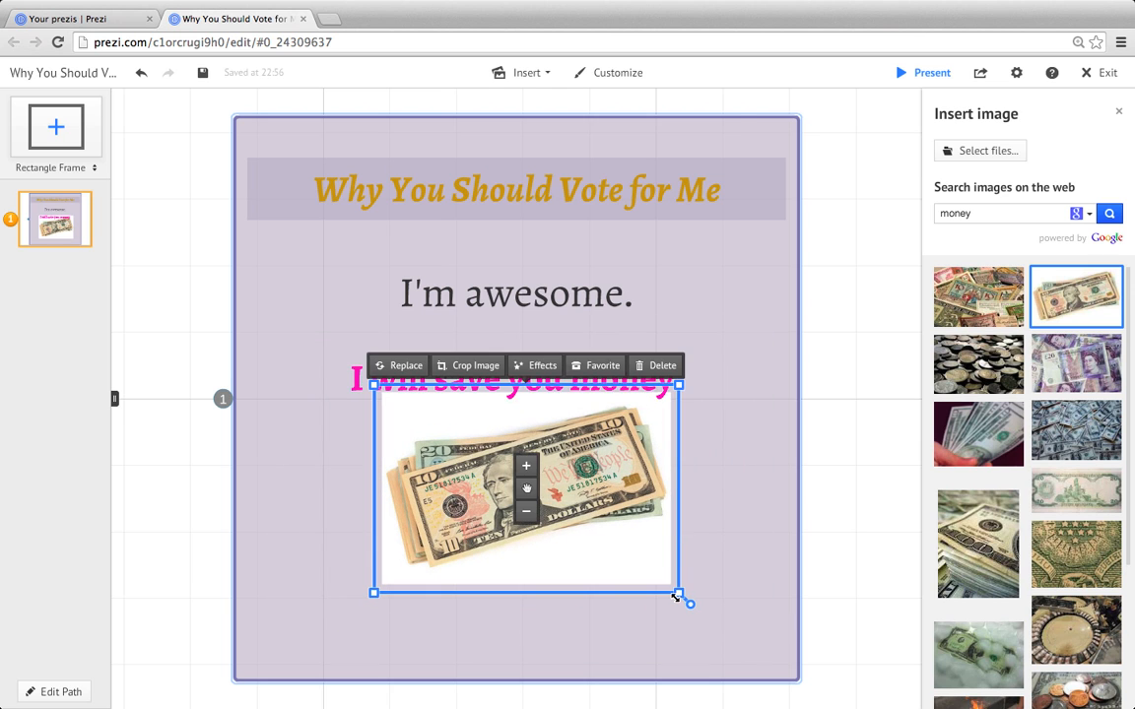
mouse_move(372, 594)
left_mouse_down()
mouse_move(319, 618)
mouse_move(413, 584)
mouse_move(369, 598)
left_mouse_up()
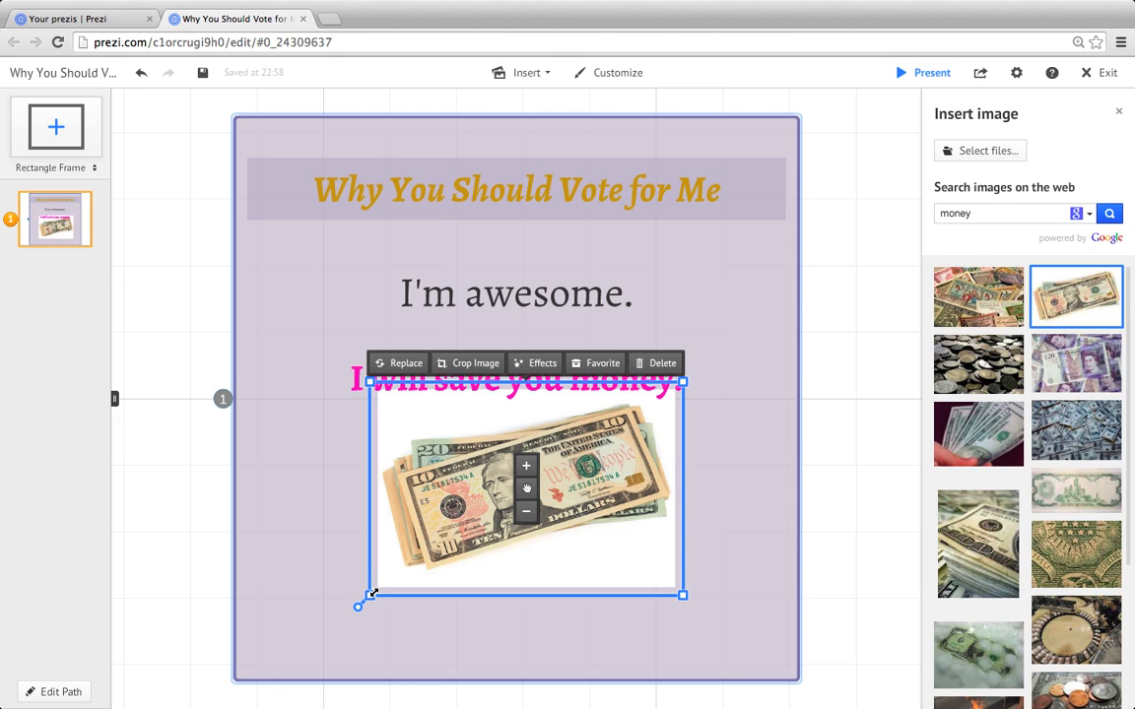
left_click_drag(359, 612, 469, 518)
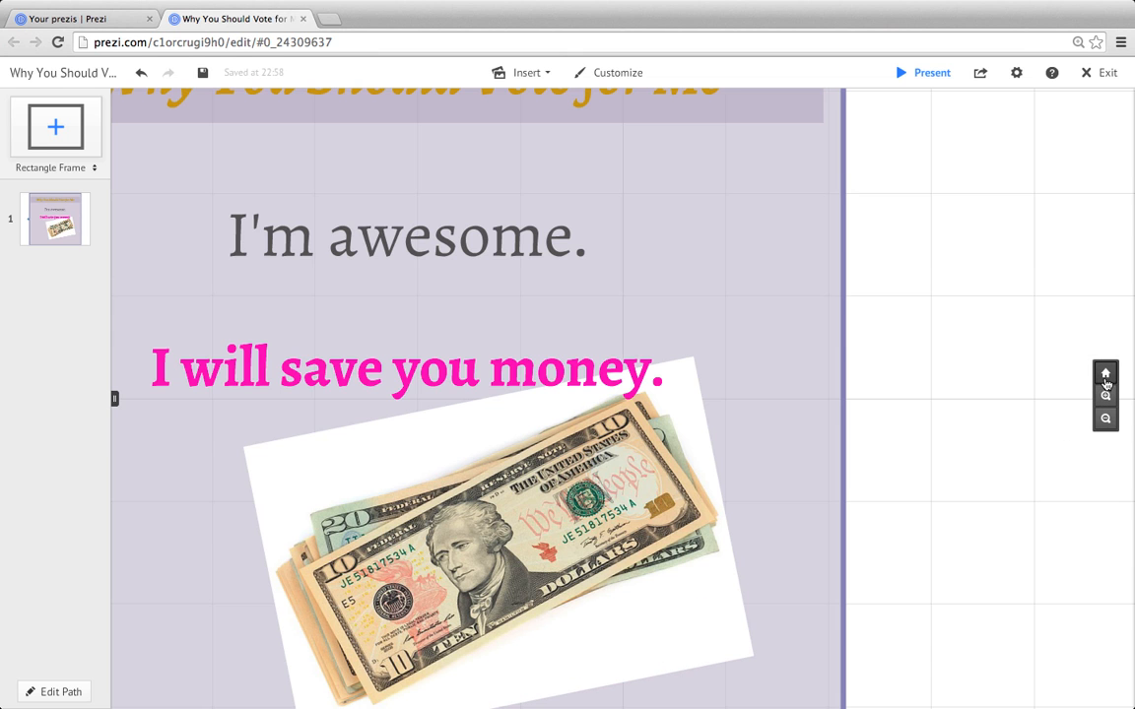
Step: Add an invisible frame on the empty canvas to the right of the first frame and enlarge it
left_click(1105, 376)
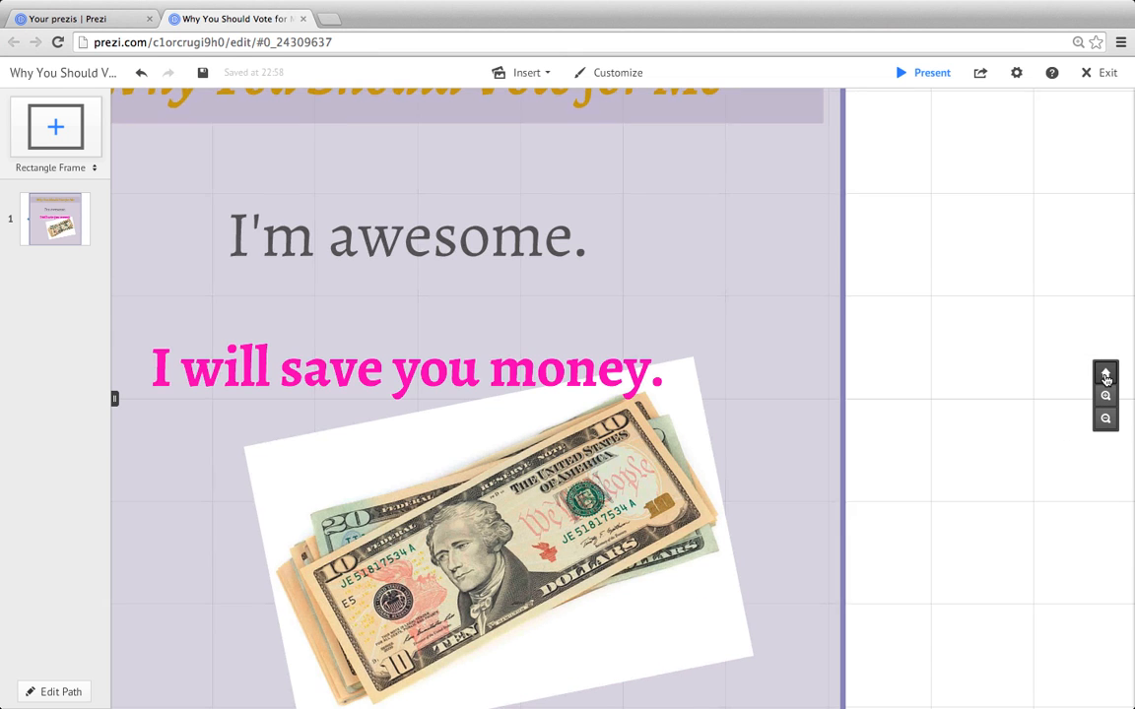
left_click(1106, 421)
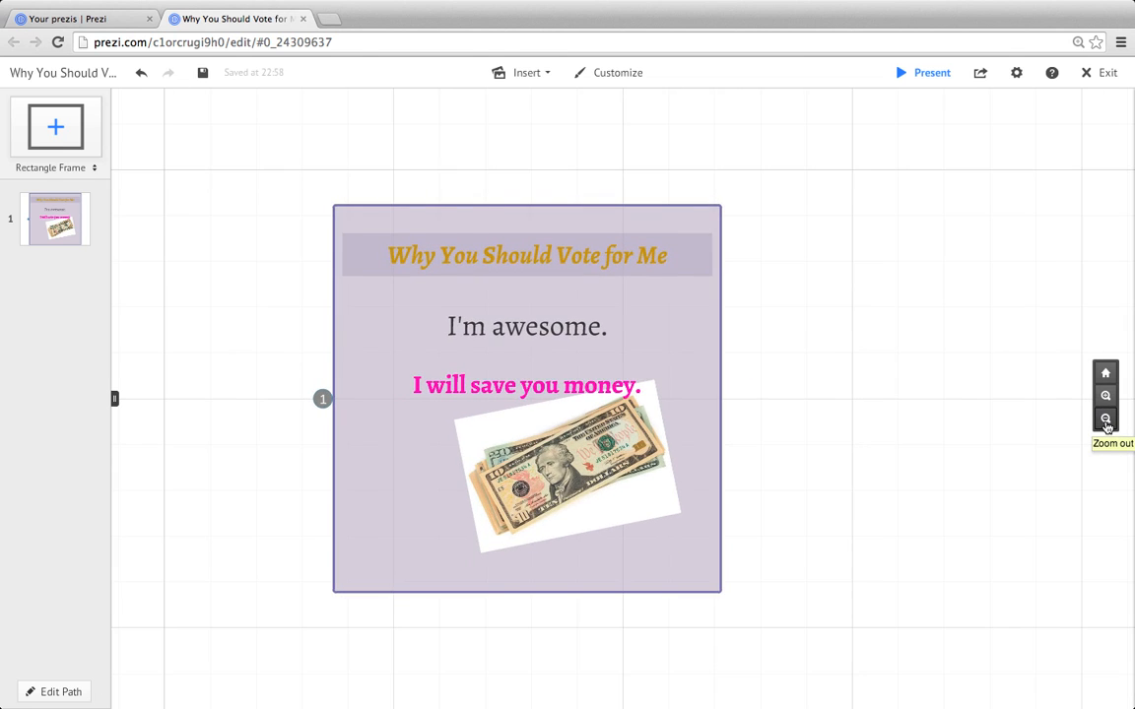
left_click(1106, 422)
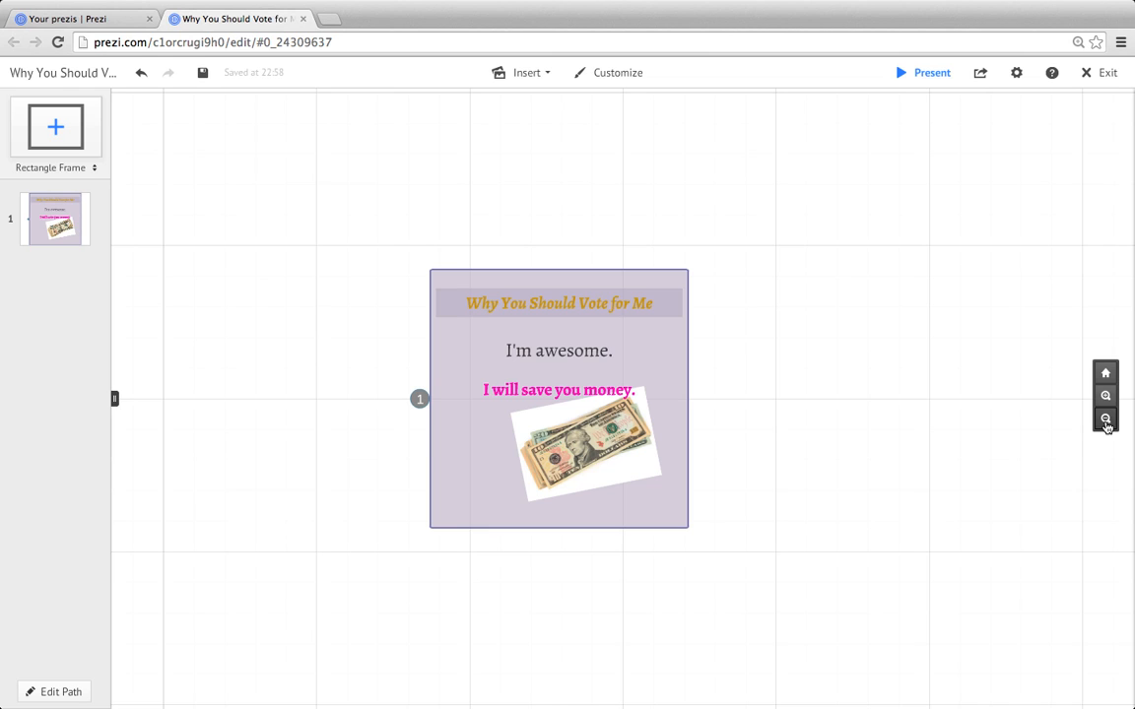
left_click(93, 170)
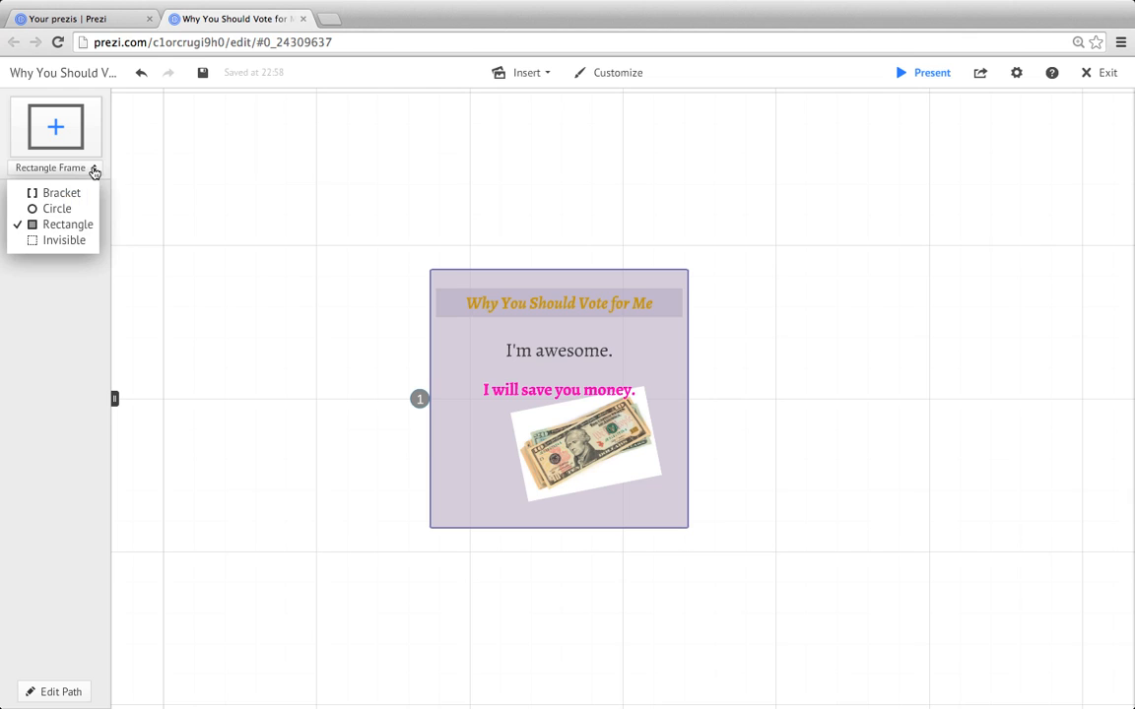
left_click(62, 242)
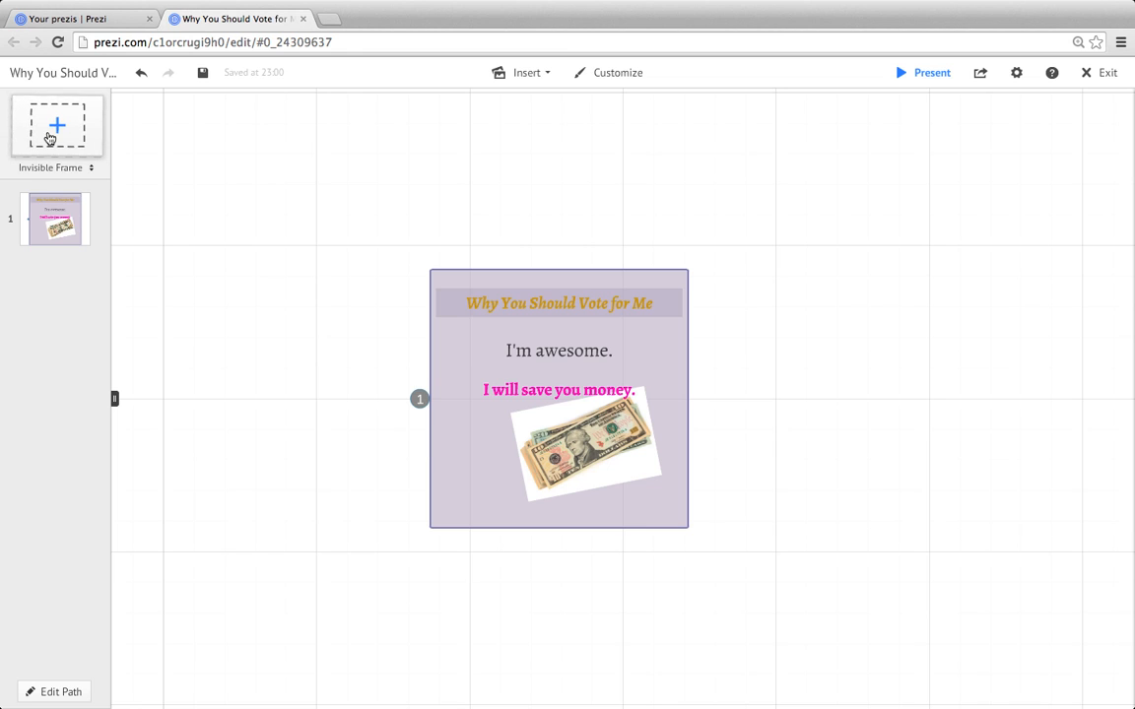
left_click_drag(49, 138, 863, 333)
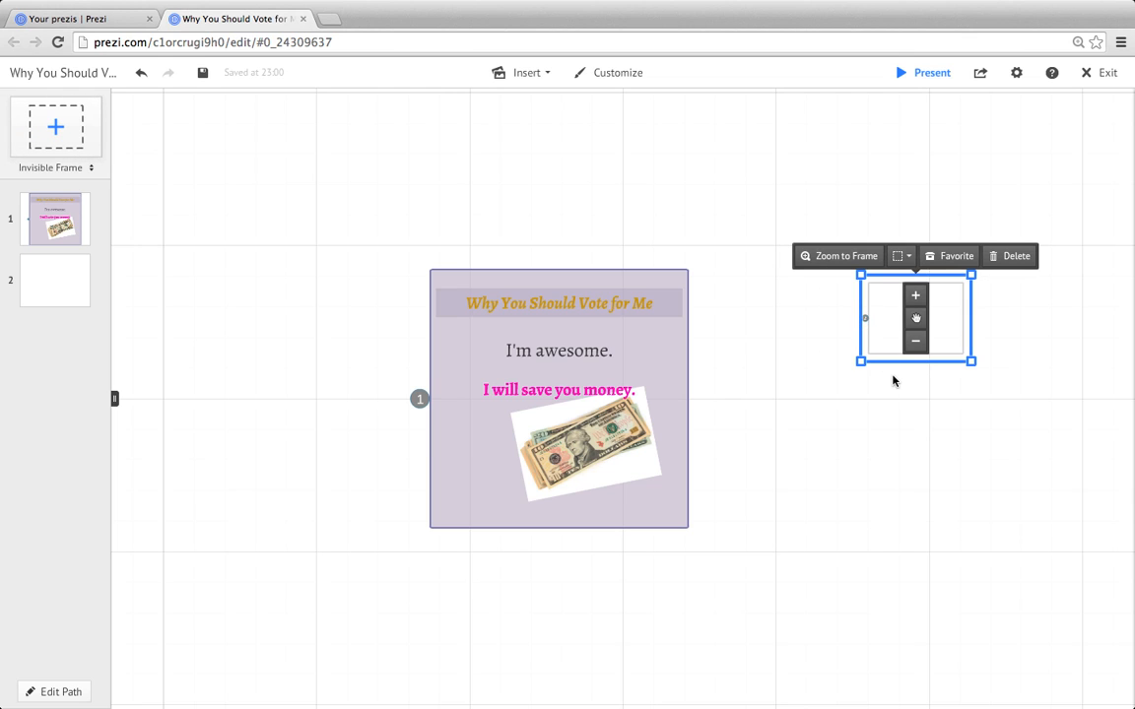
left_click(916, 296)
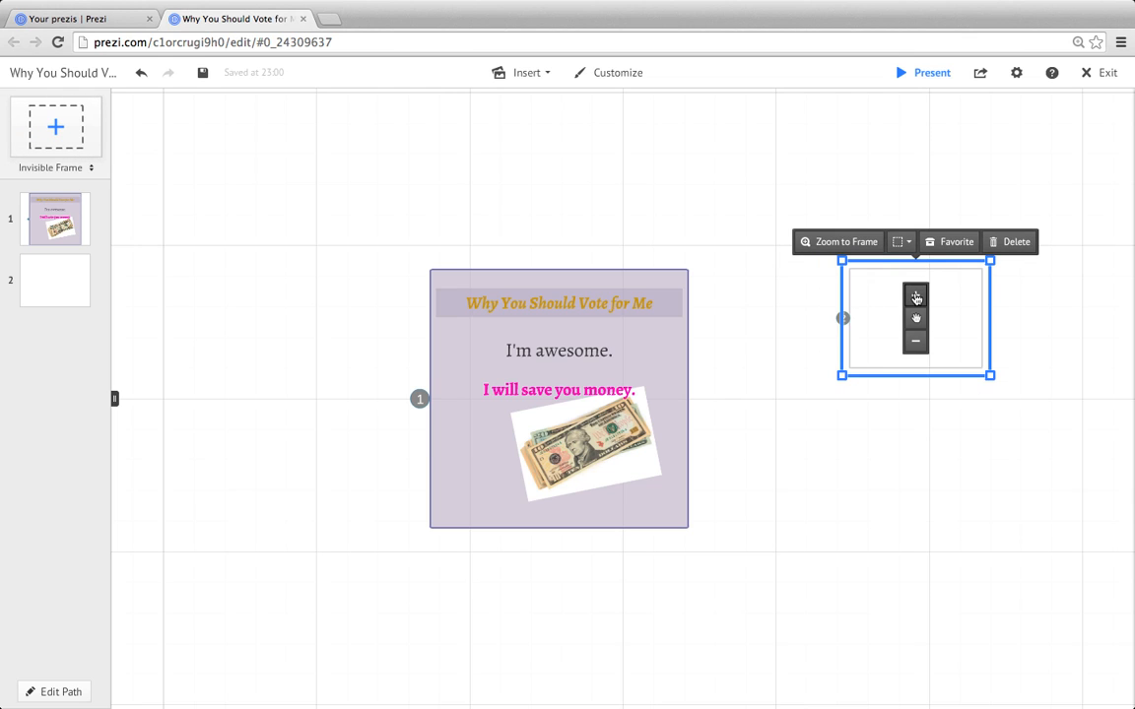
left_click(916, 297)
left_click(916, 342)
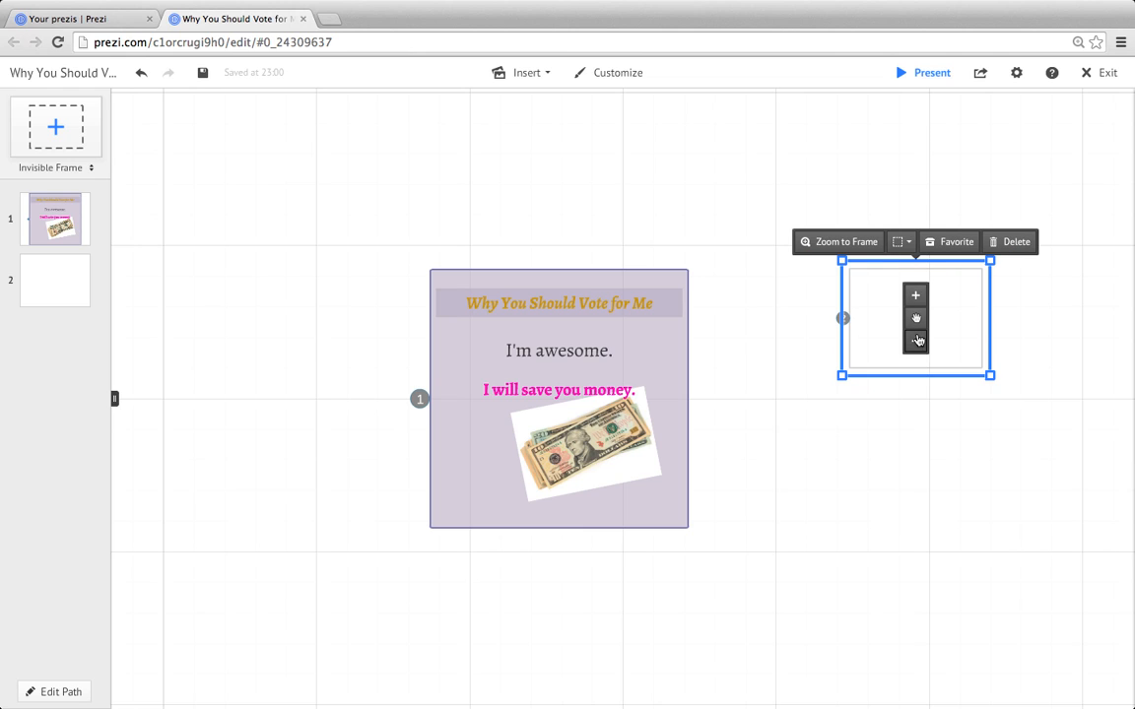
left_click(916, 296)
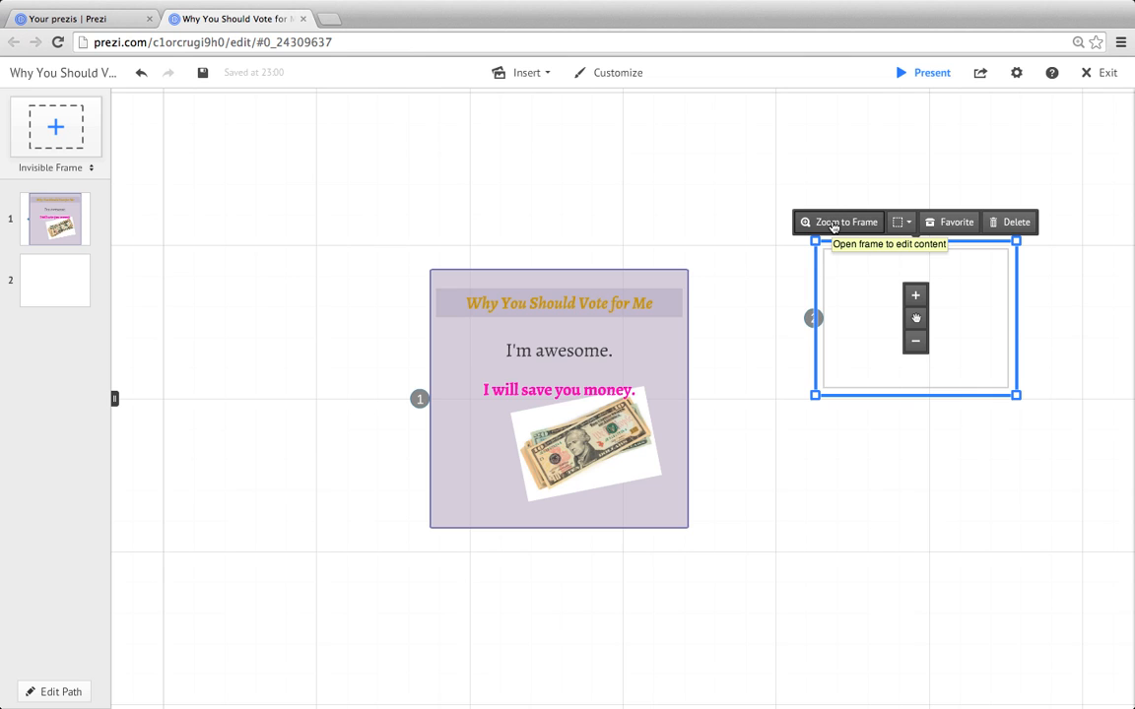
Step: Open the new invisible frame and add the Body-style text "Video of Campaign Speech" near its upper-left corner
left_click(833, 223)
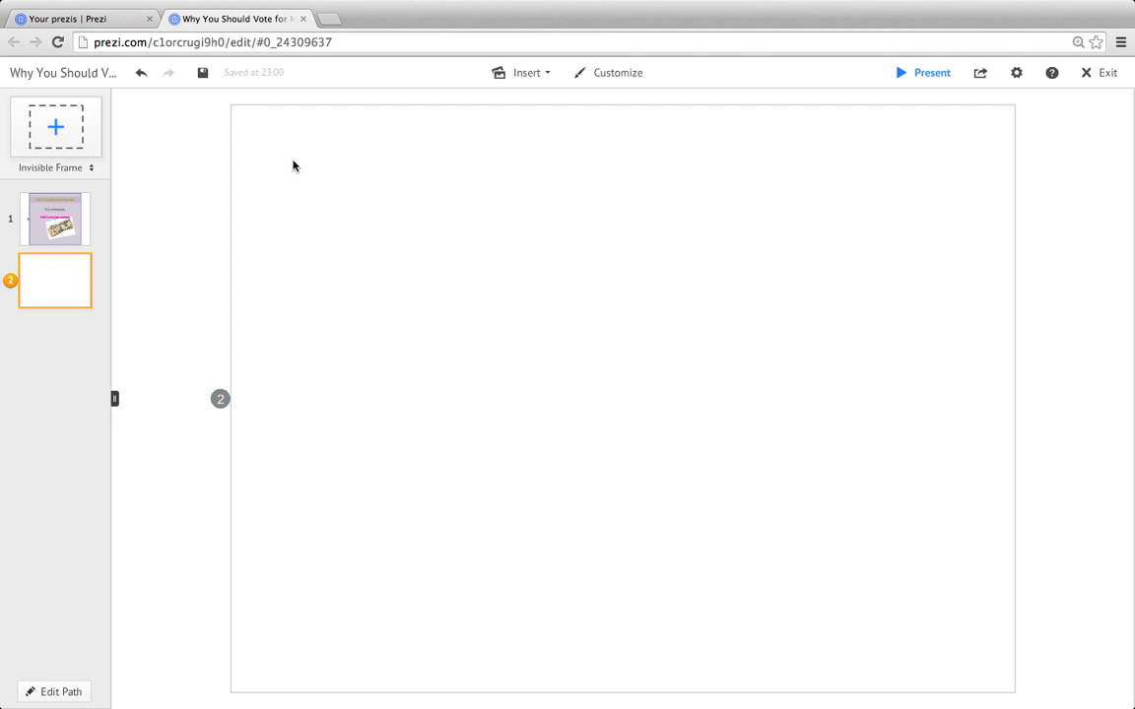
left_click(292, 166)
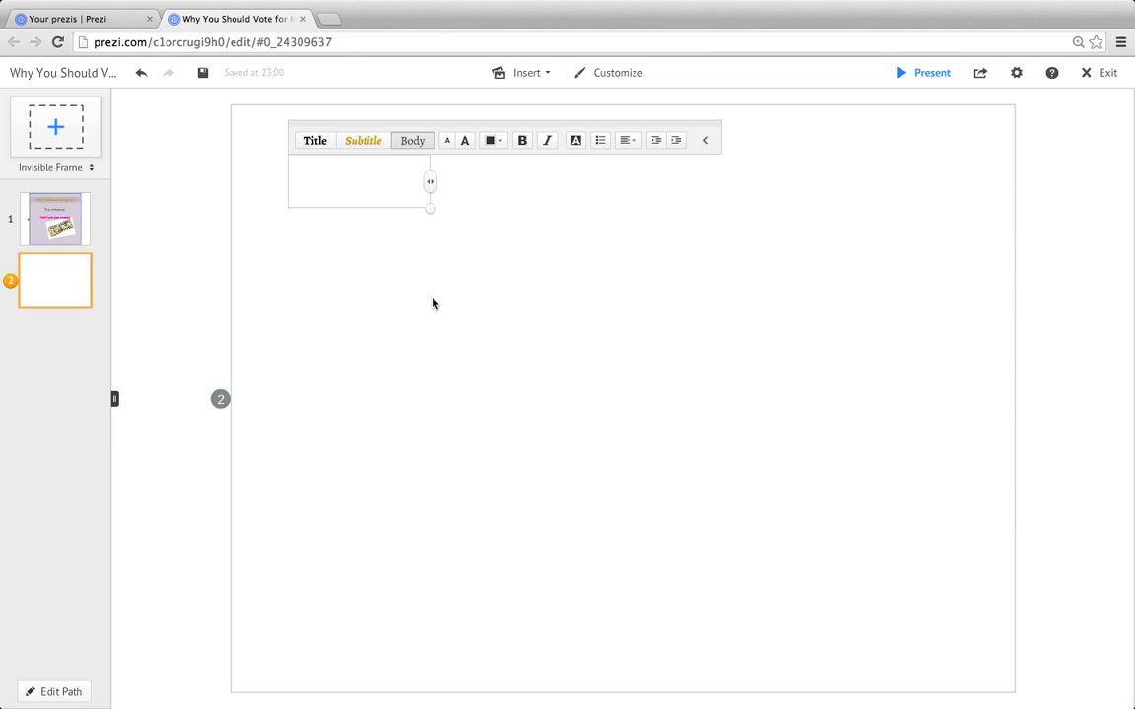
type("Video ")
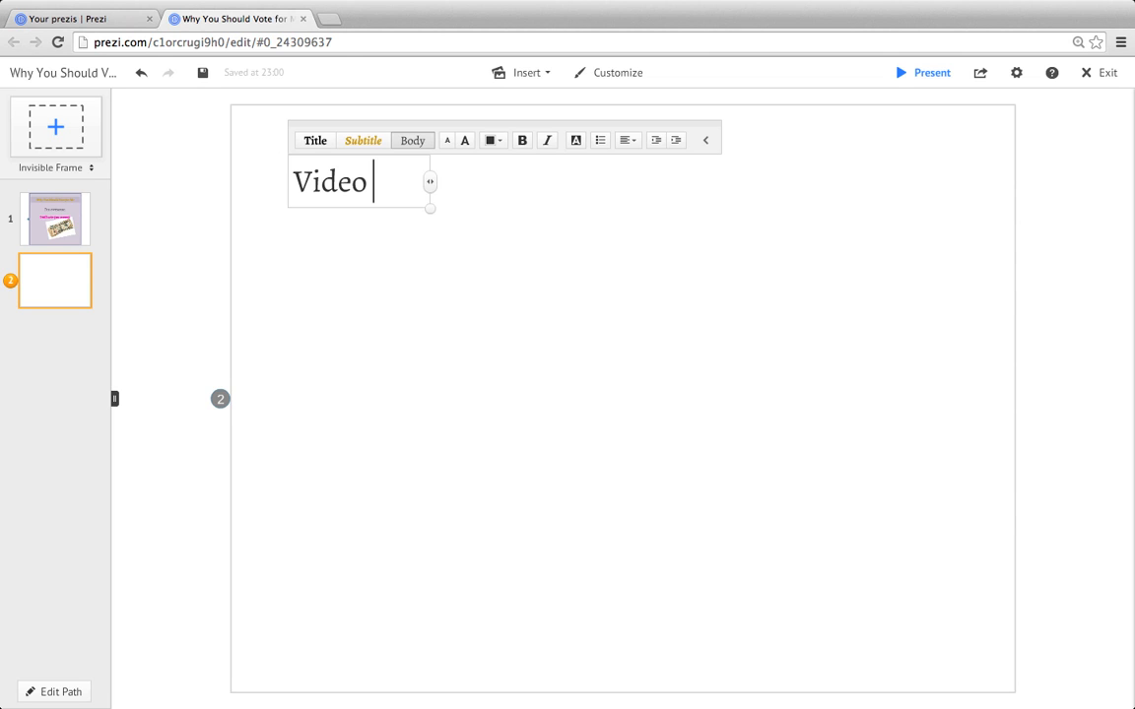
type("of Camp")
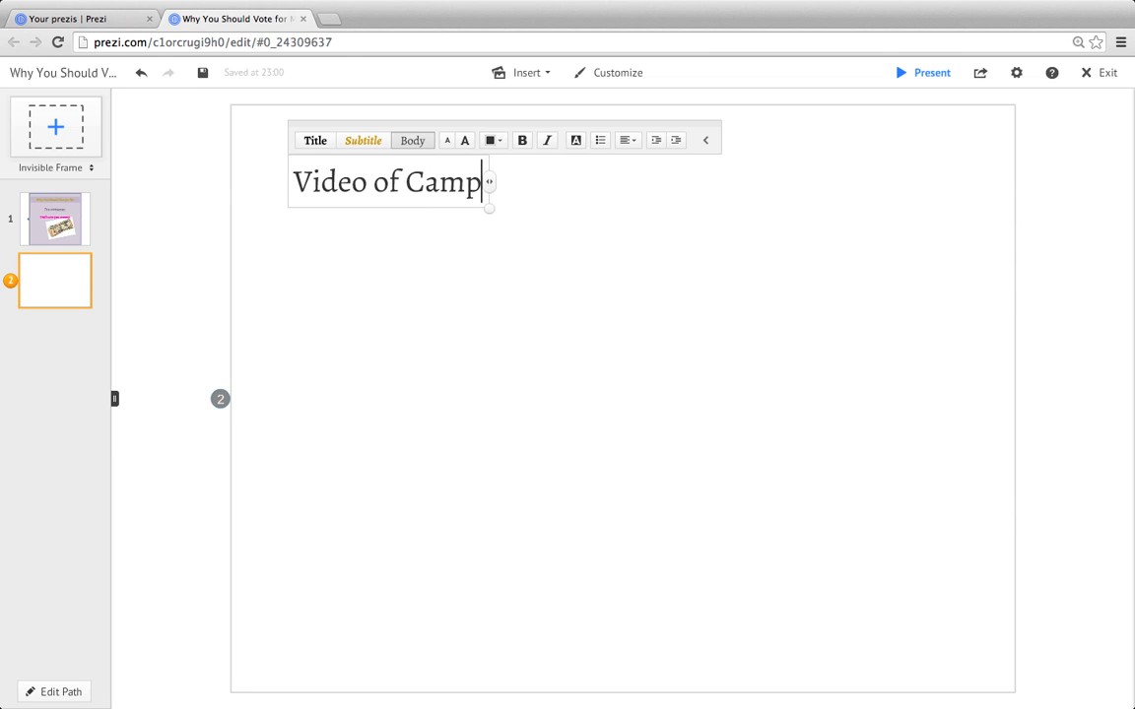
type("aign Speech")
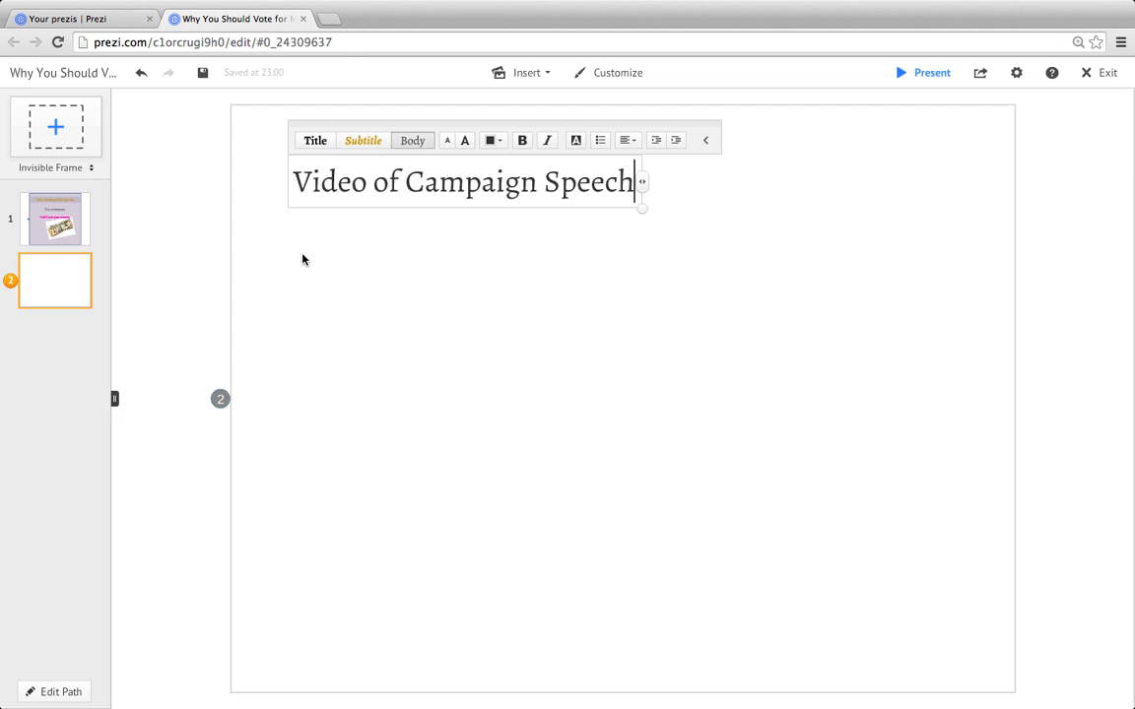
Step: Insert the YouTube video from the copied link ending in "watch?v=yb30L-NmKjo" into the second frame
left_click(526, 72)
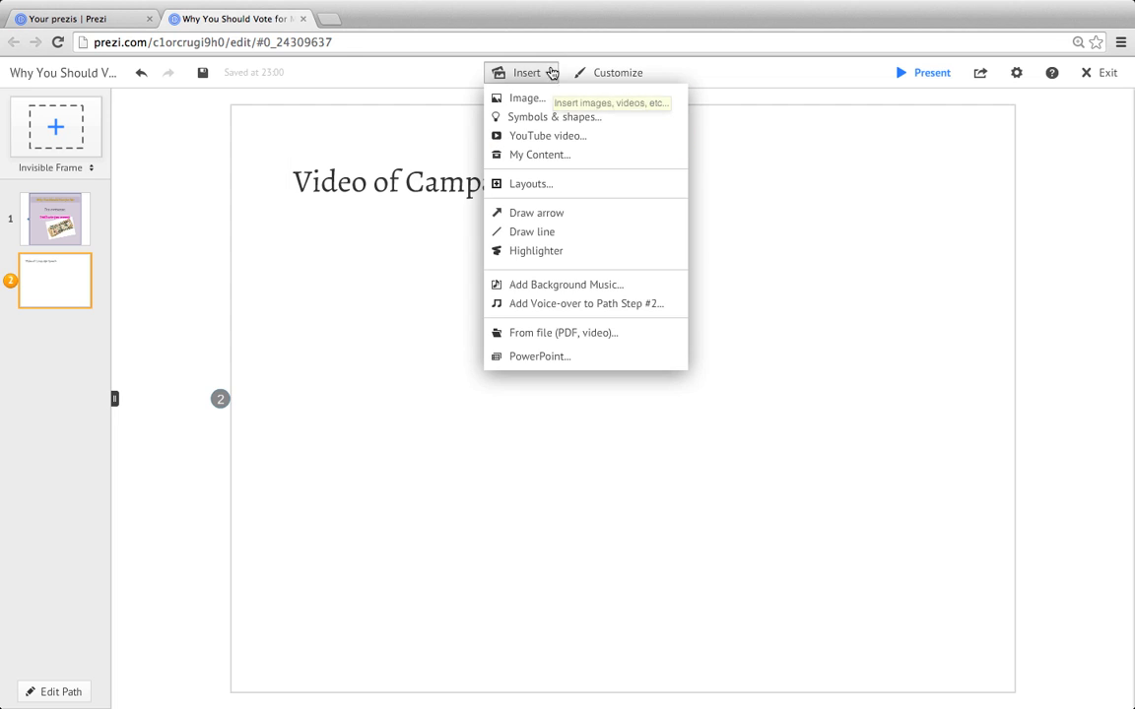
left_click(597, 139)
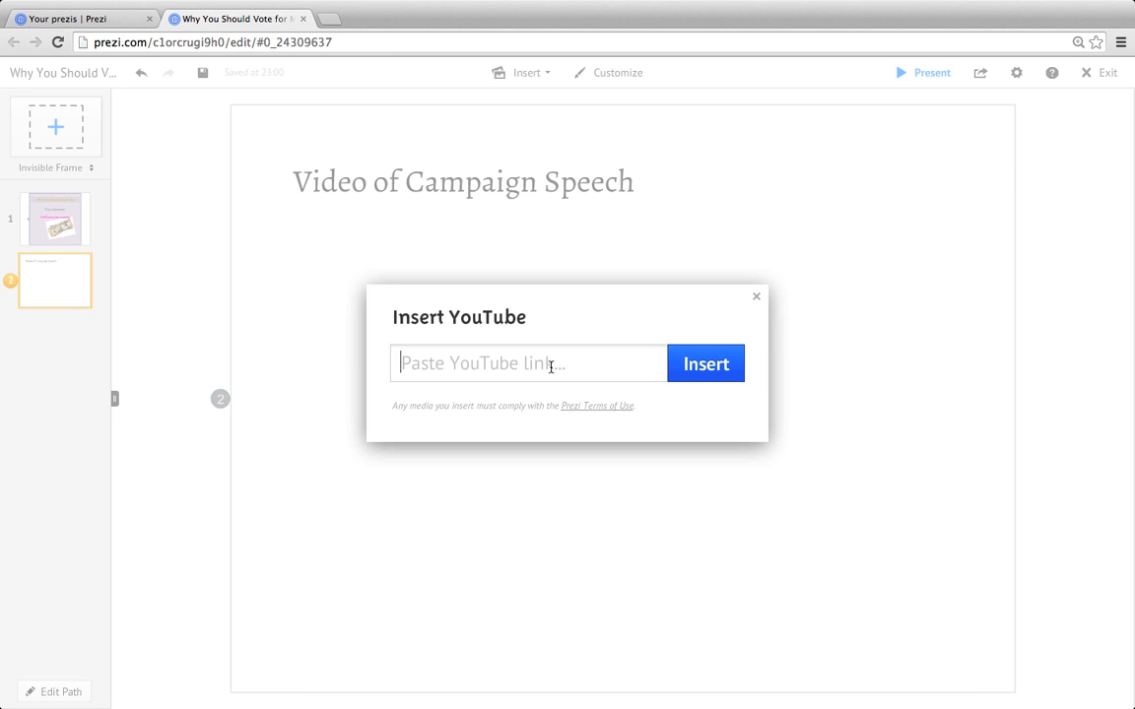
key("super+v")
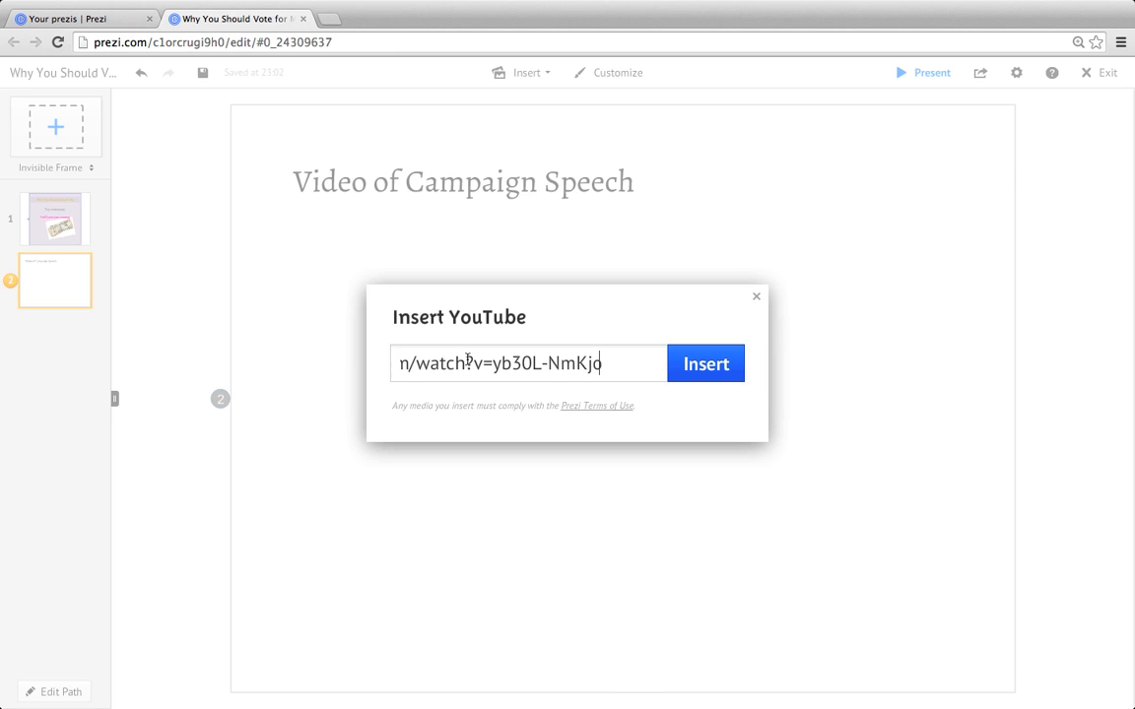
left_click(711, 372)
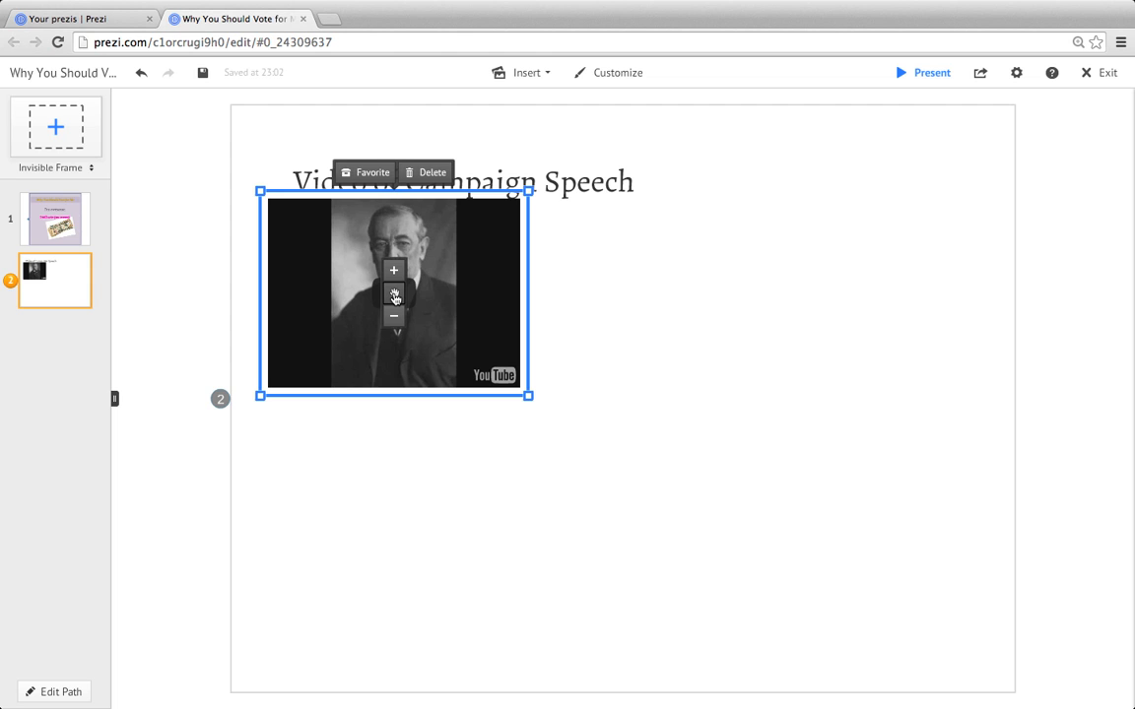
Step: Enlarge the YouTube video to about twice its size and centre it in the frame below the "Video of Campaign Speech" text
left_click_drag(394, 295, 439, 344)
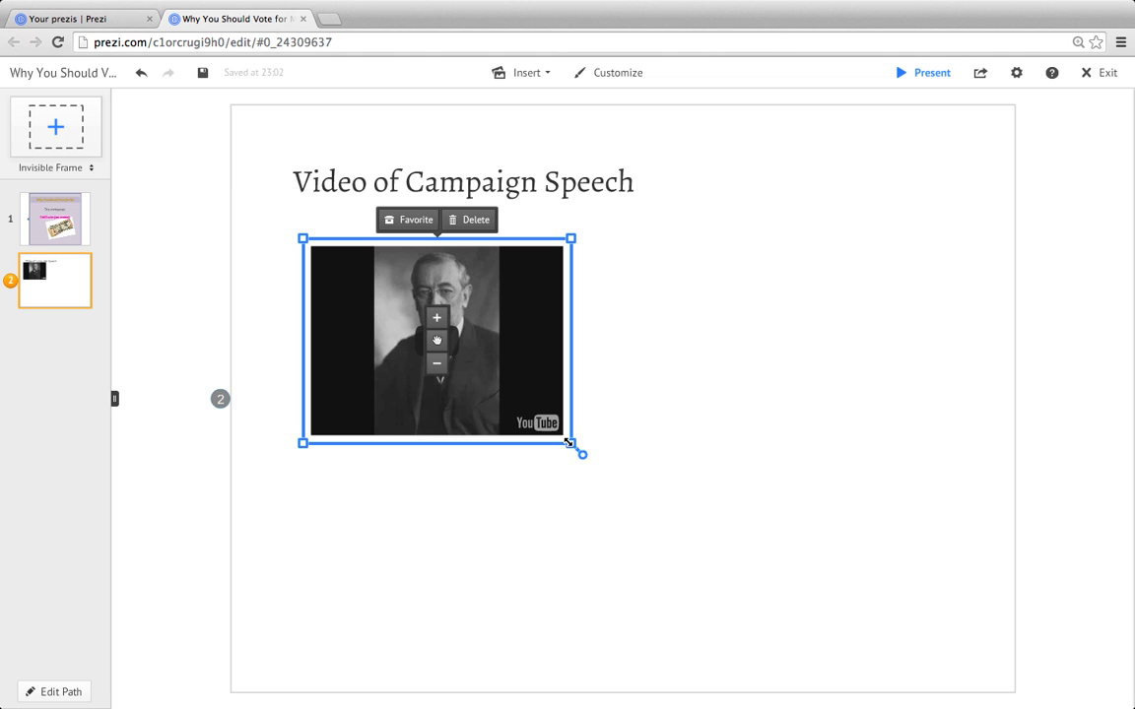
left_click_drag(575, 445, 737, 500)
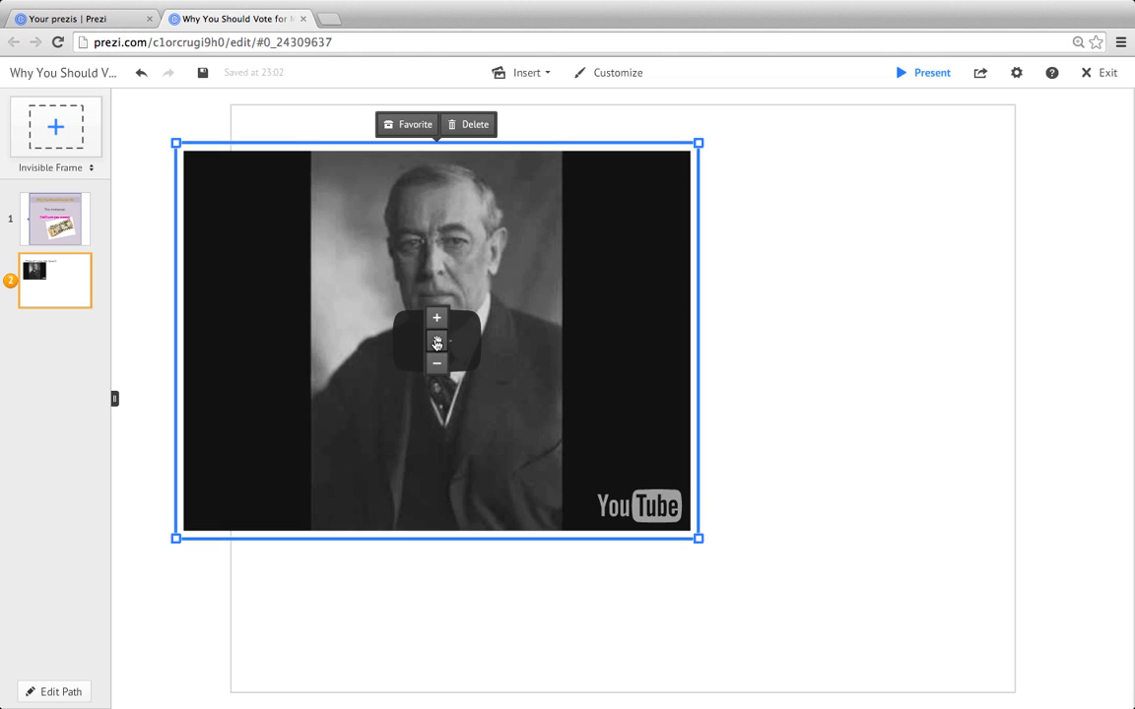
left_click_drag(437, 338, 621, 428)
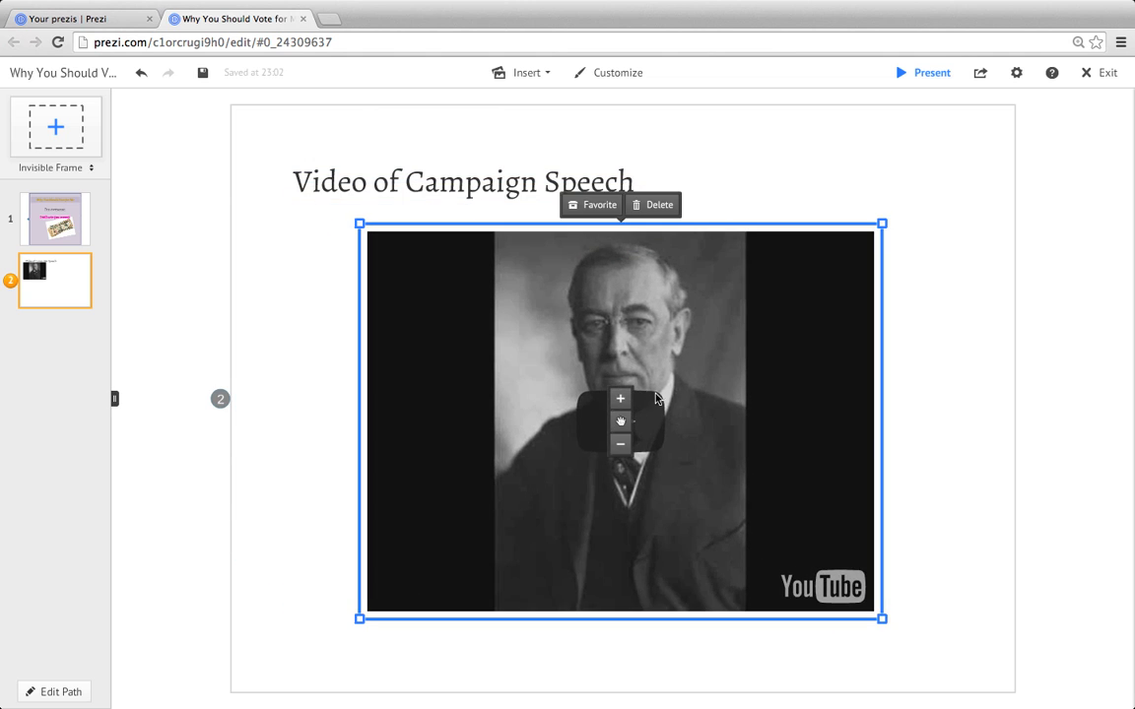
left_click(620, 426)
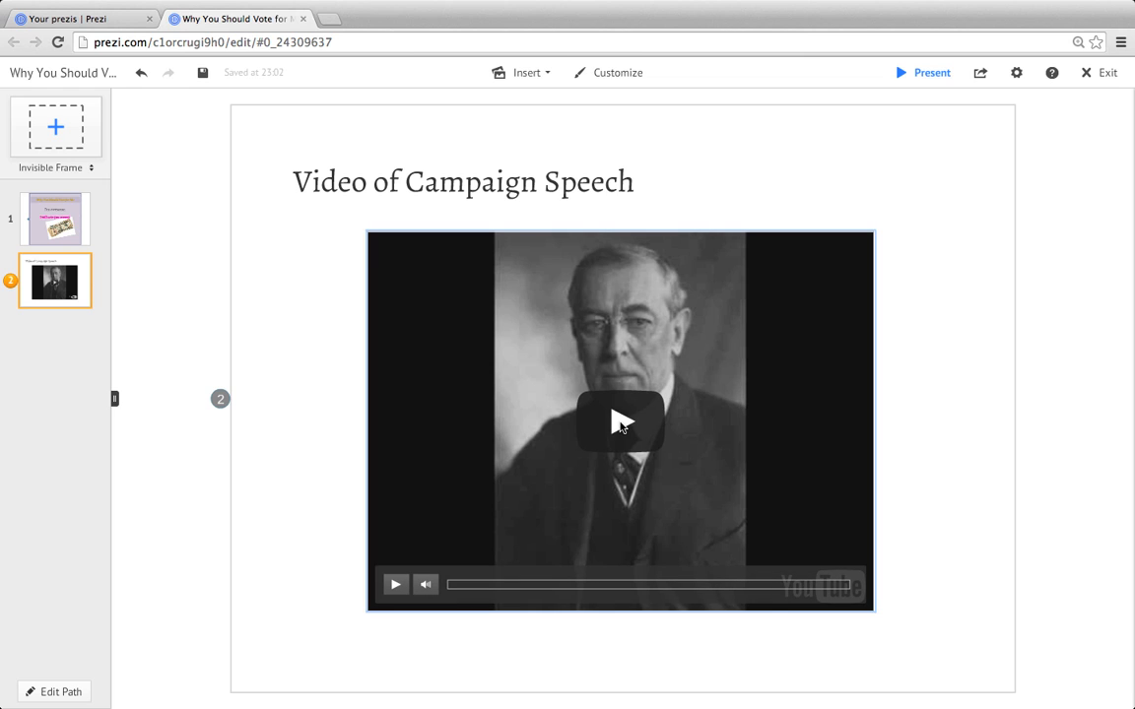